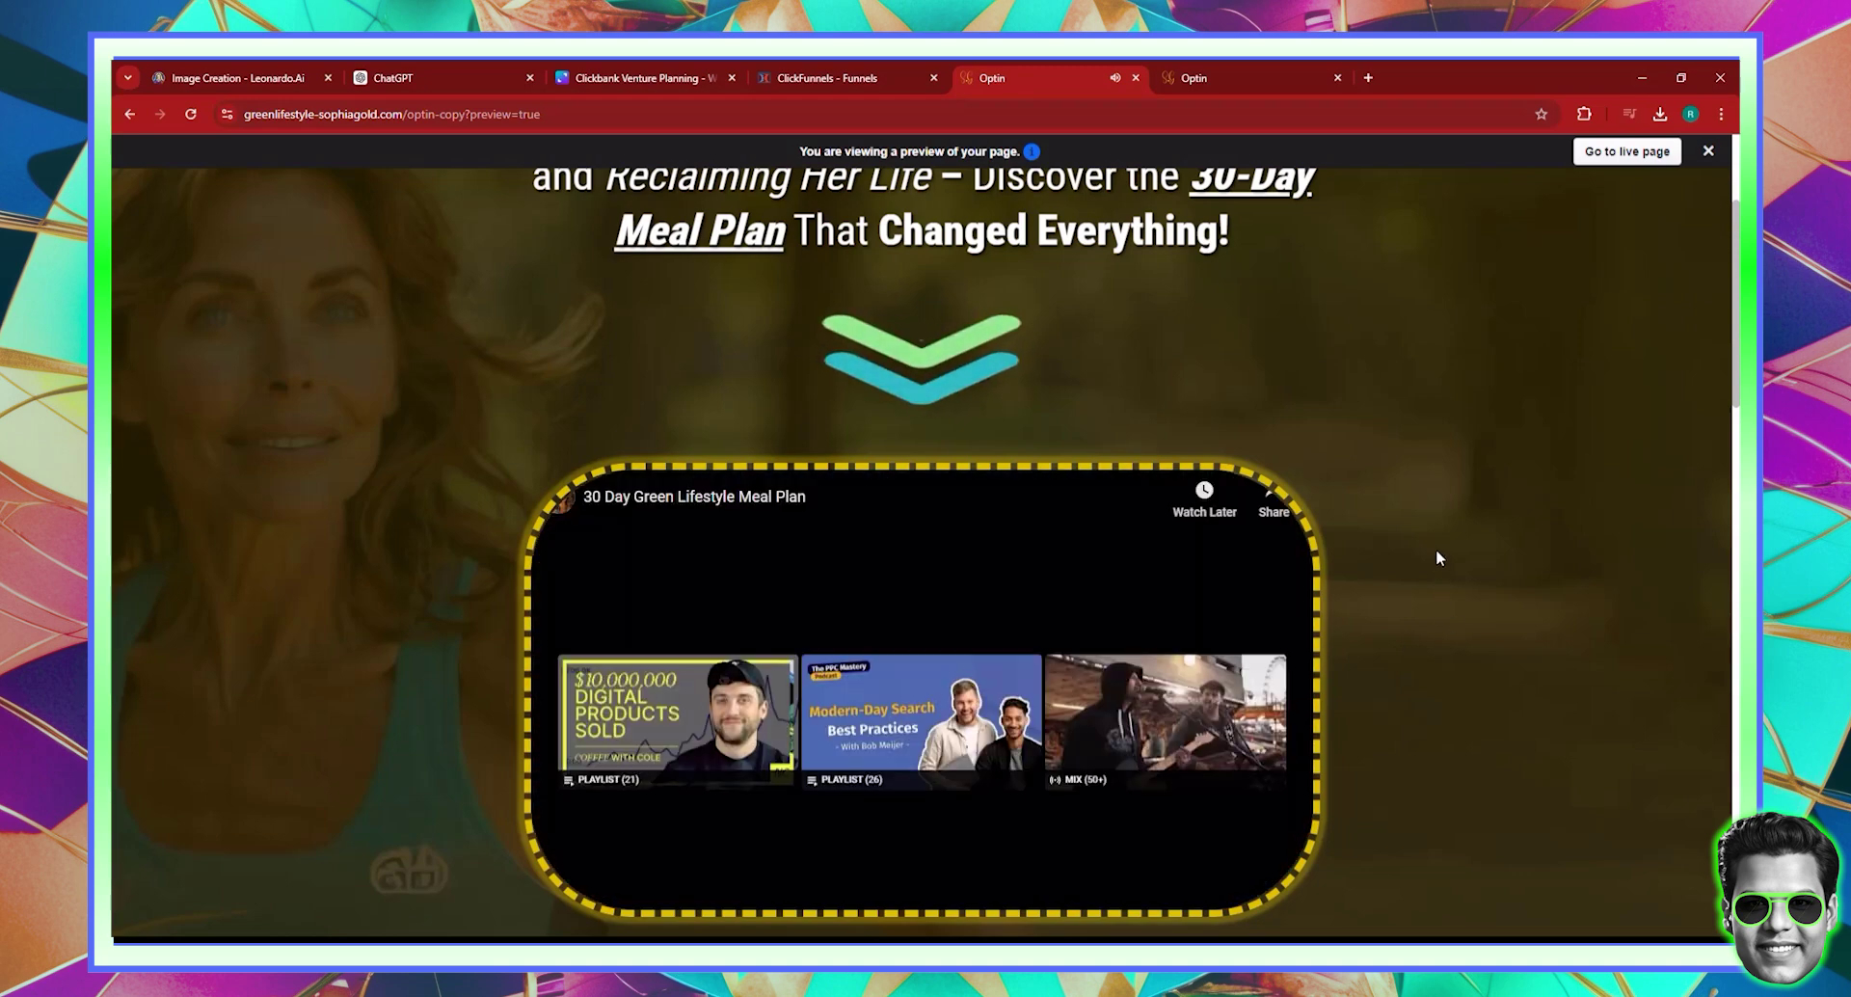
Scroll through the Thank You page reached after the opt-in email submission.
scroll(1435, 540, "up", 5)
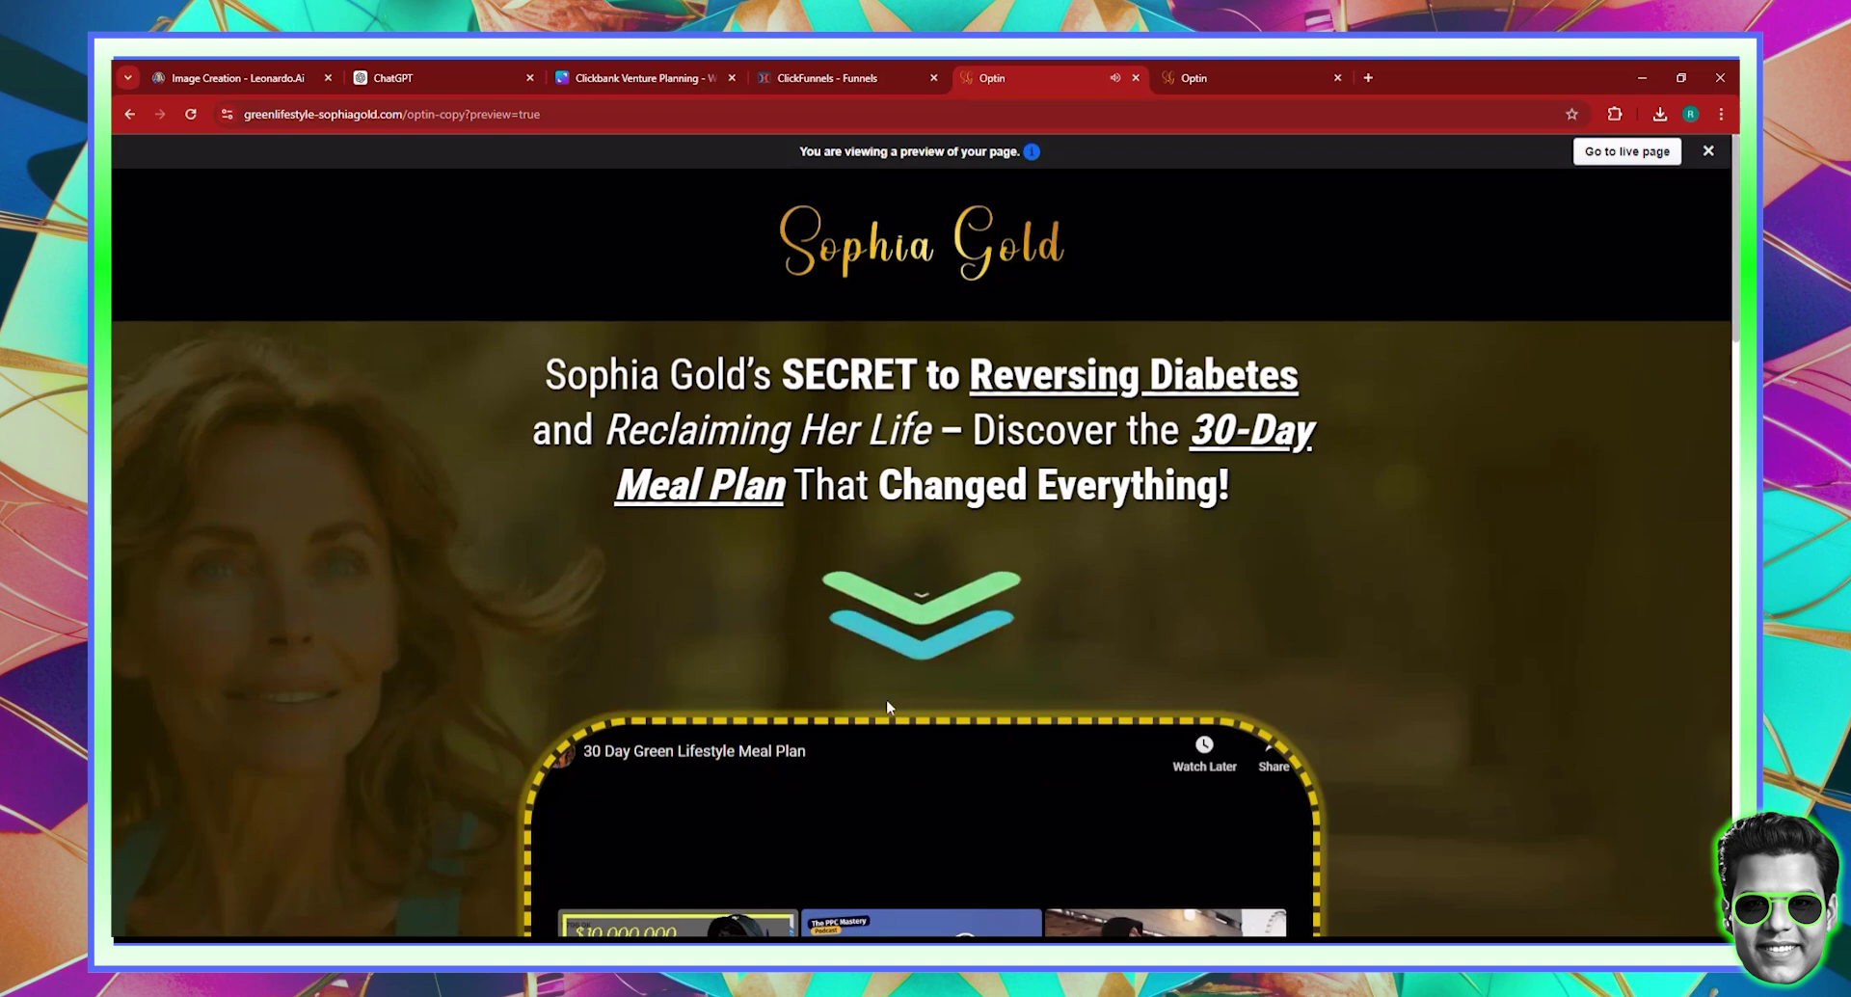
scroll(1037, 656, "down", 2)
scroll(1157, 617, "up", 2)
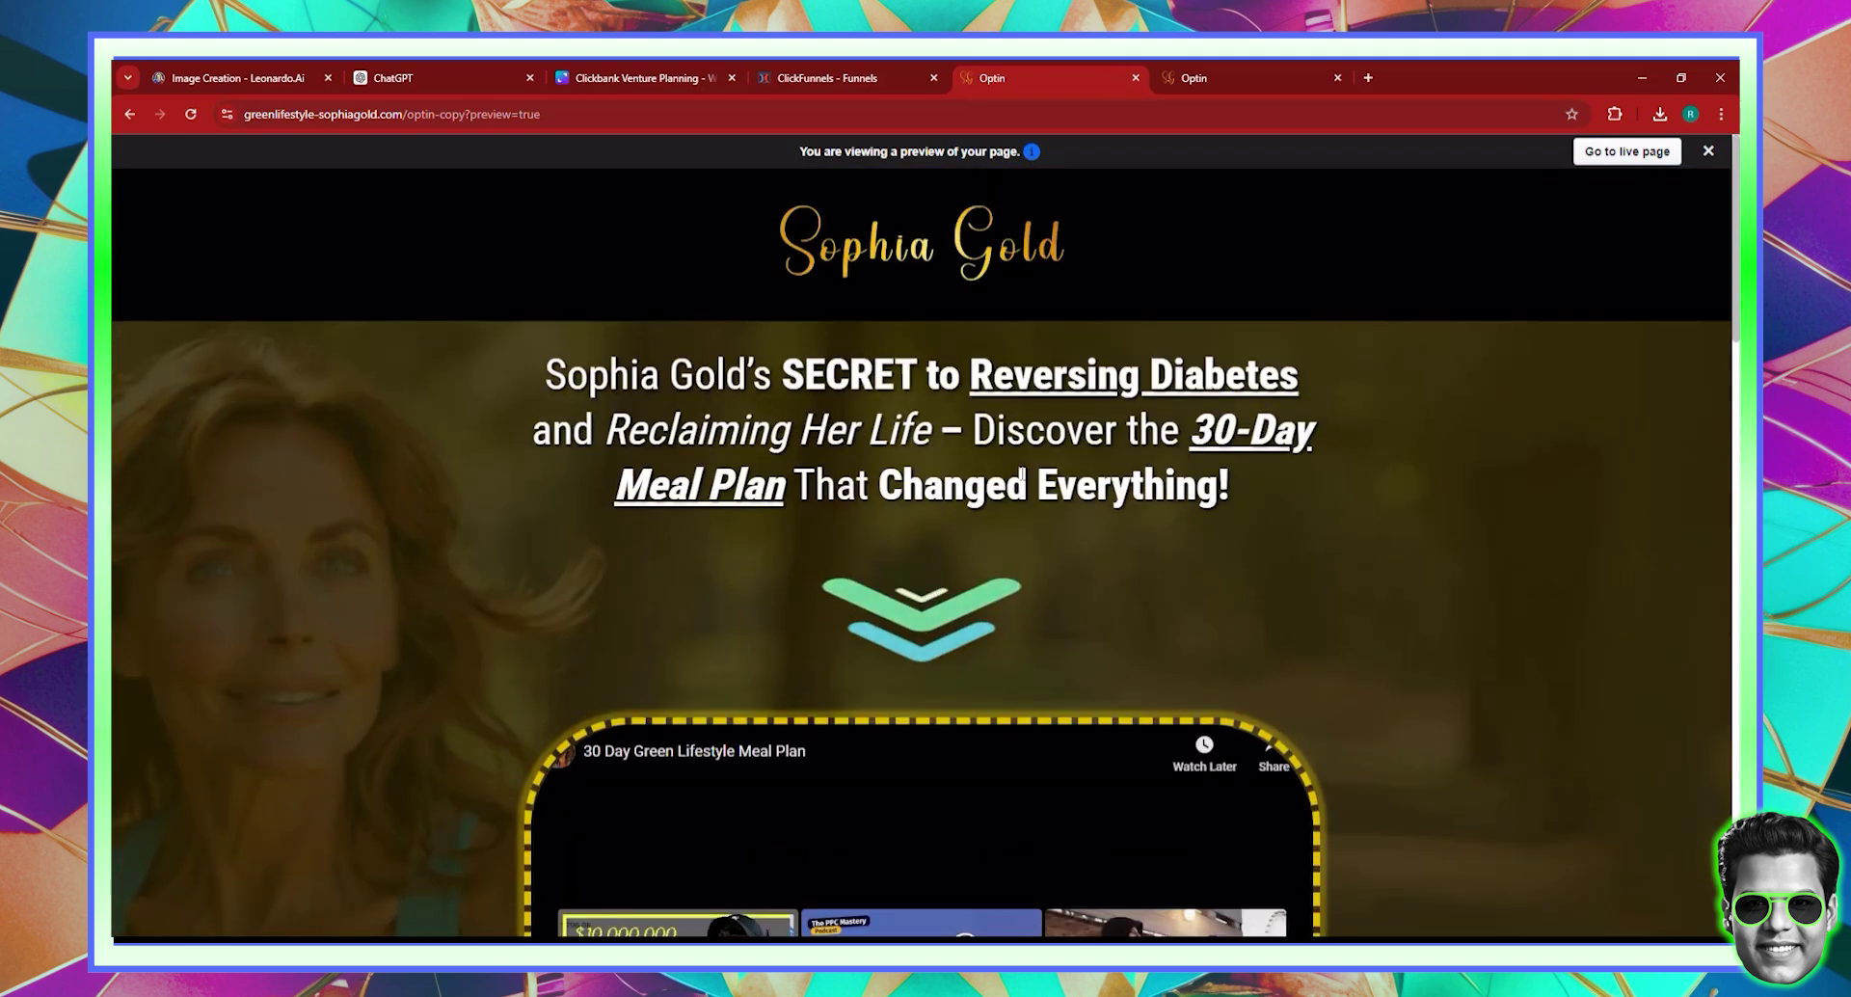
scroll(917, 525, "down", 5)
scroll(919, 543, "down", 5)
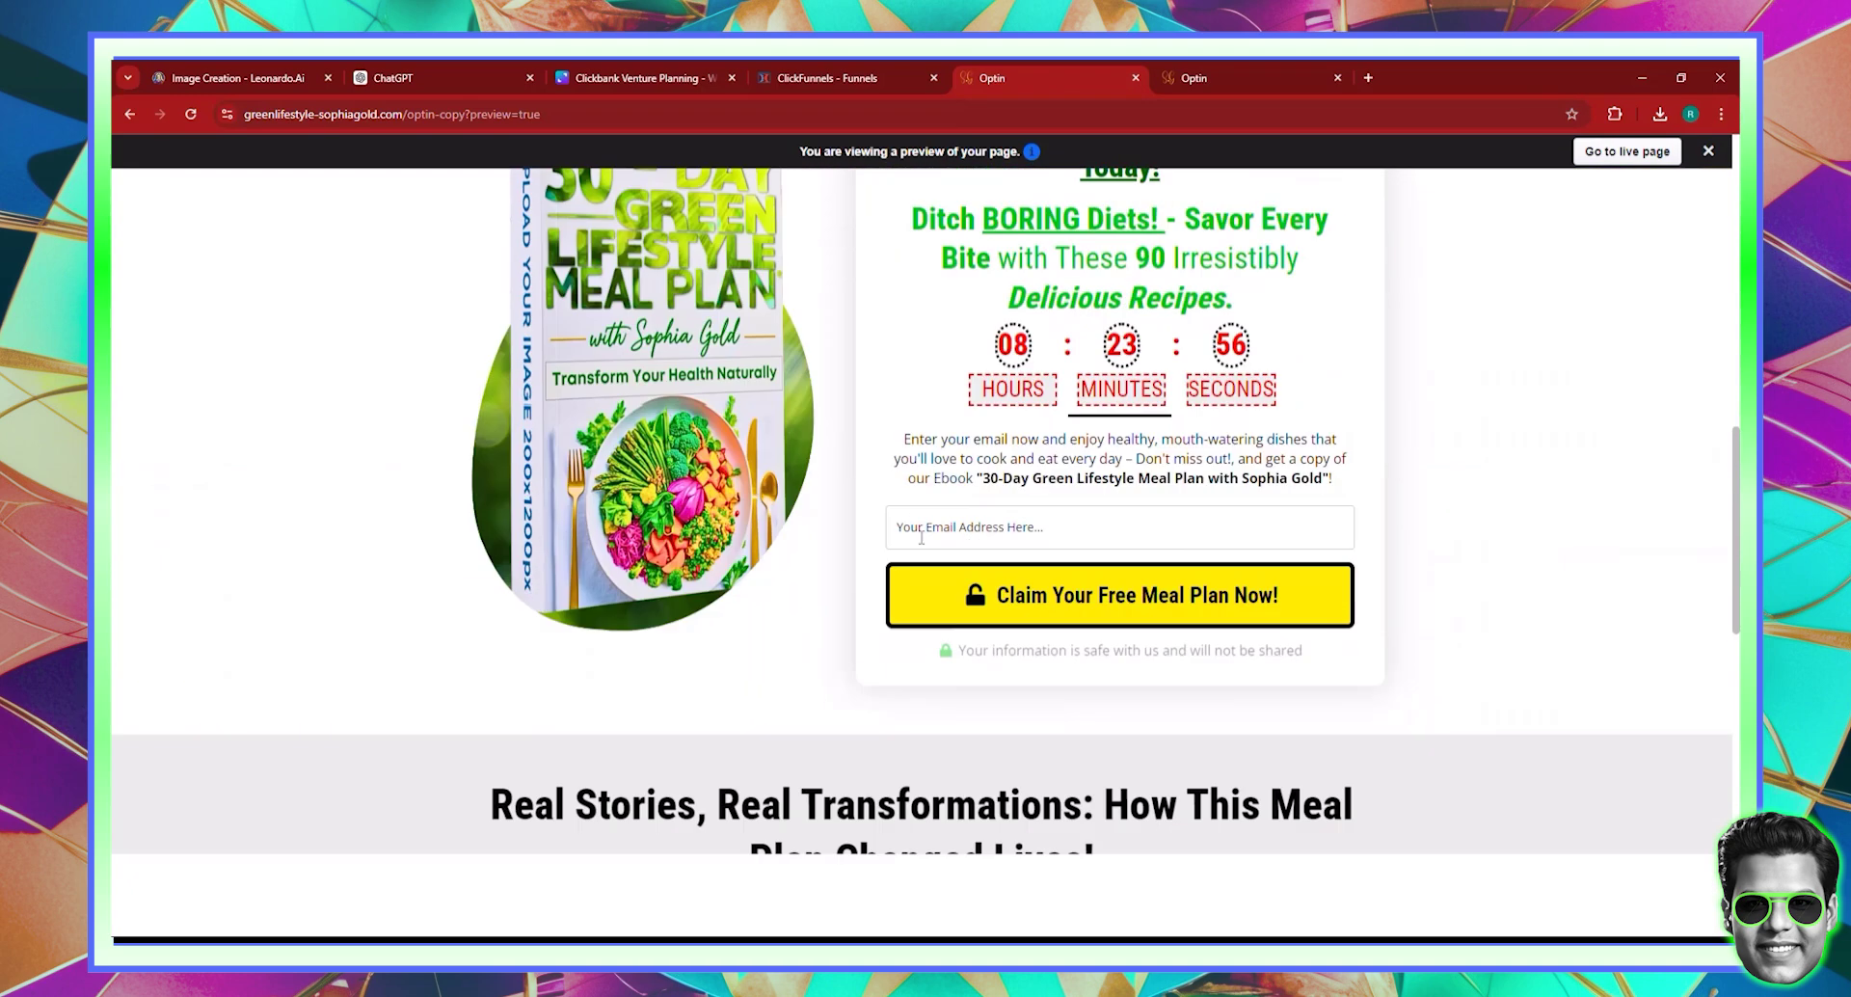
scroll(793, 508, "down", 3)
scroll(790, 500, "down", 4)
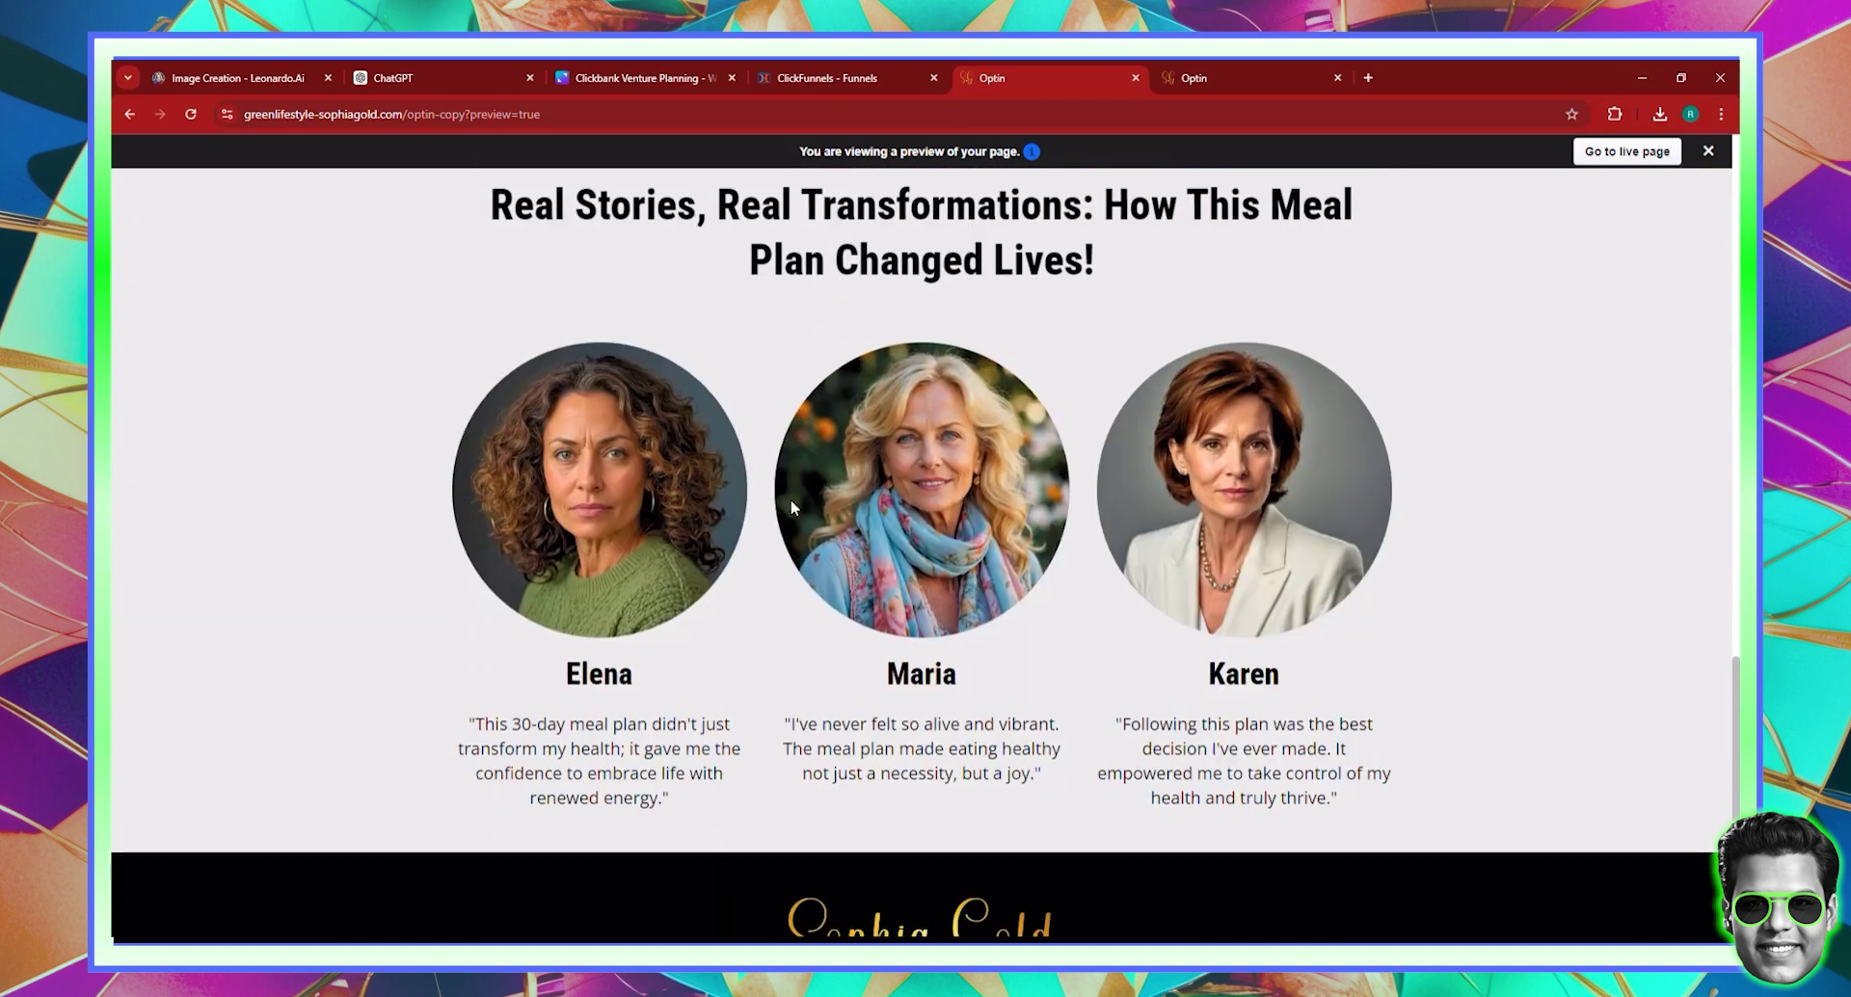
scroll(790, 500, "up", 6)
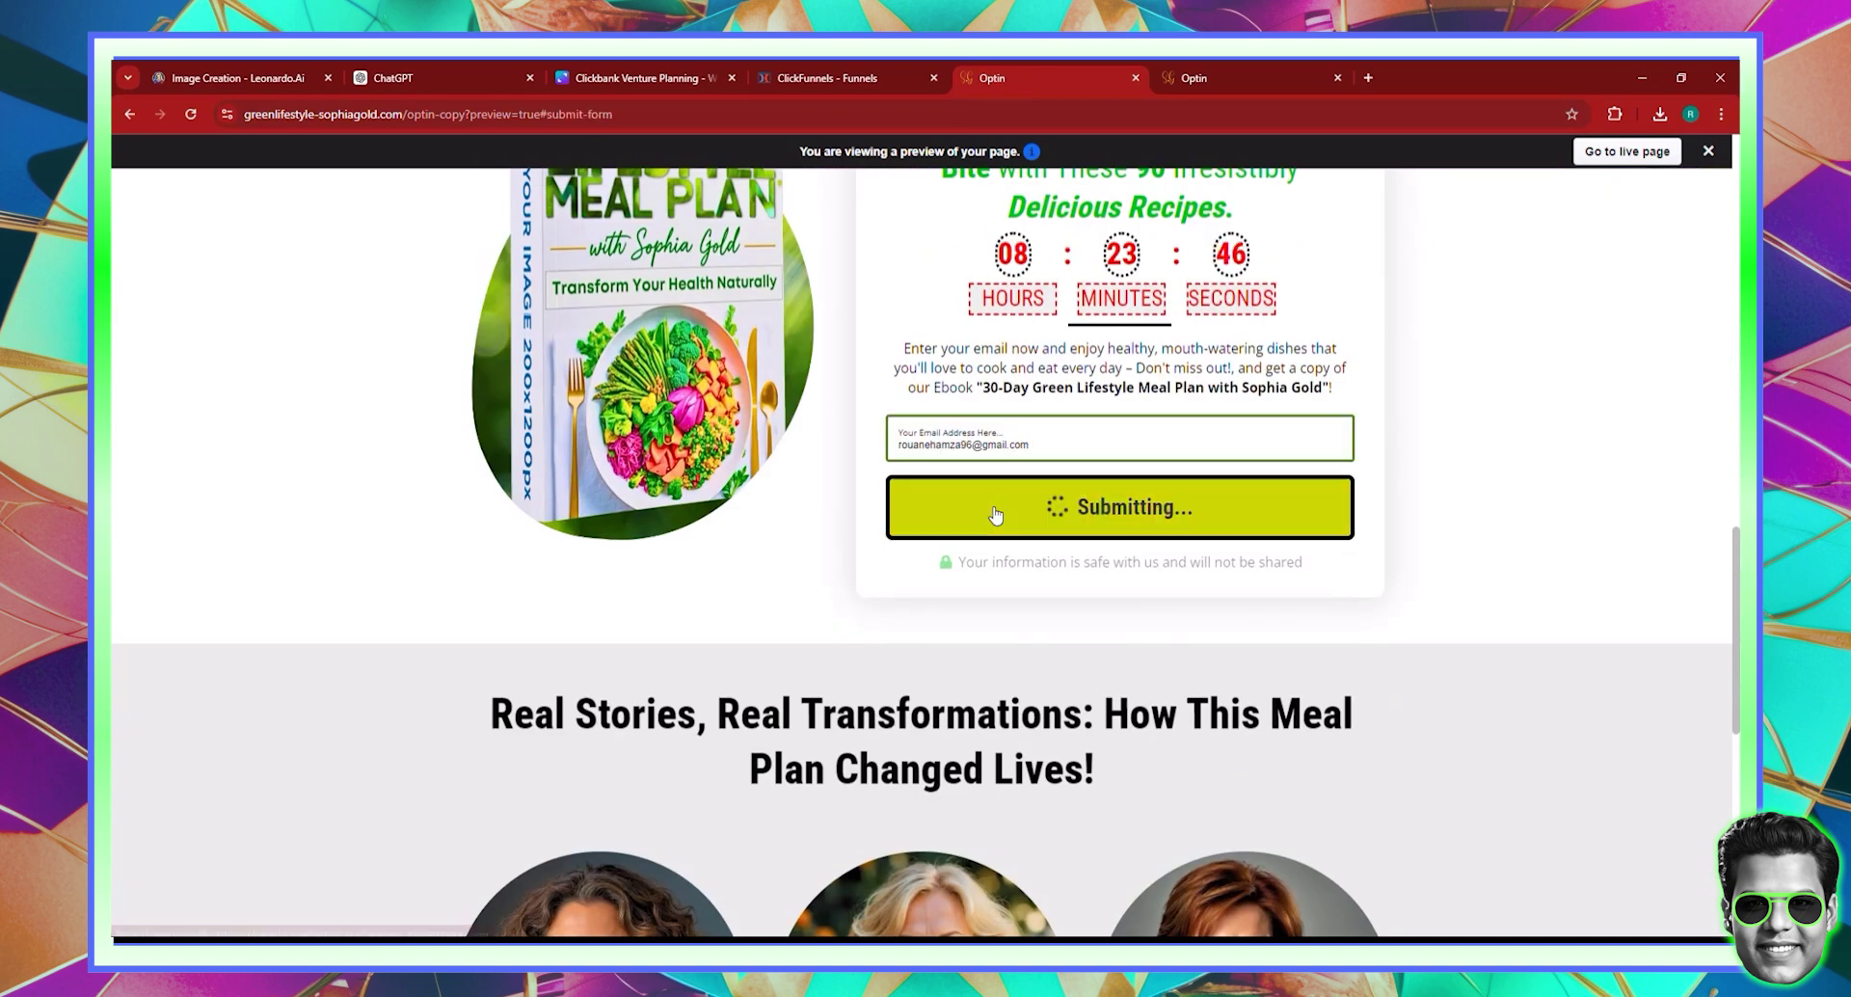
Test the 30 Day Meal Plan download, then close the verification tab.
scroll(993, 505, "down", 5)
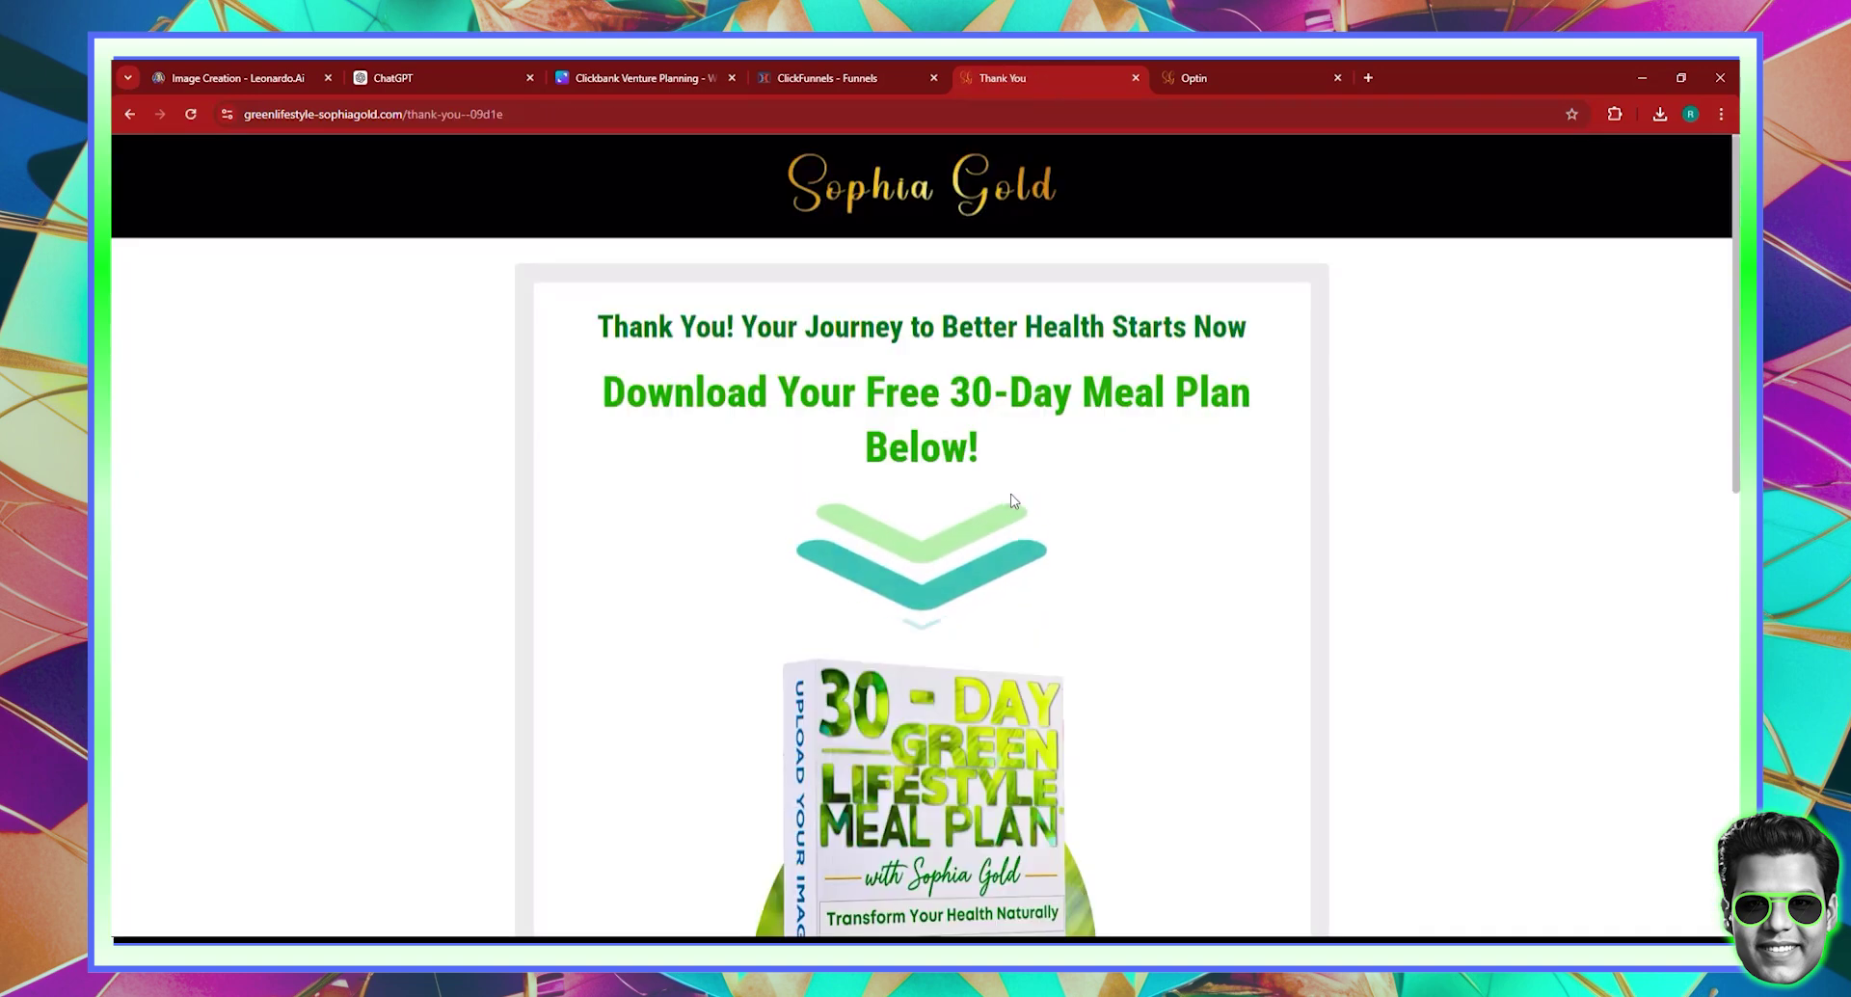
scroll(1012, 501, "down", 10)
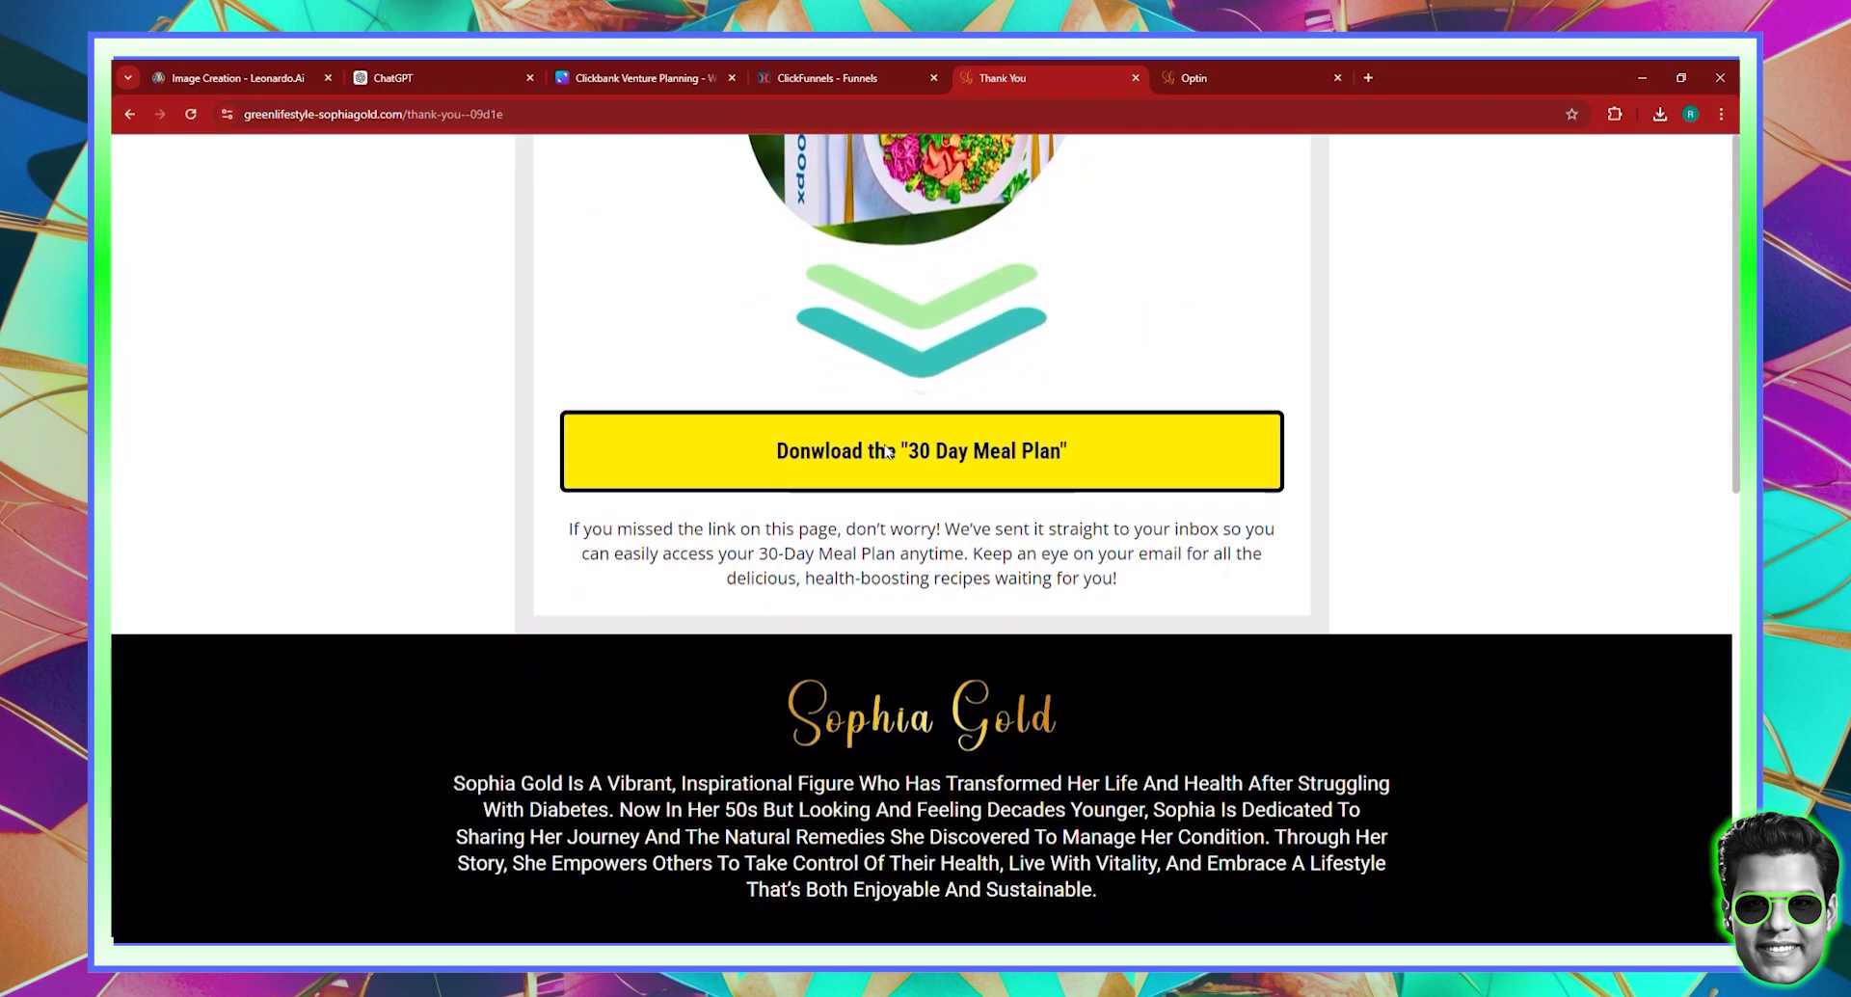
left_click(887, 463)
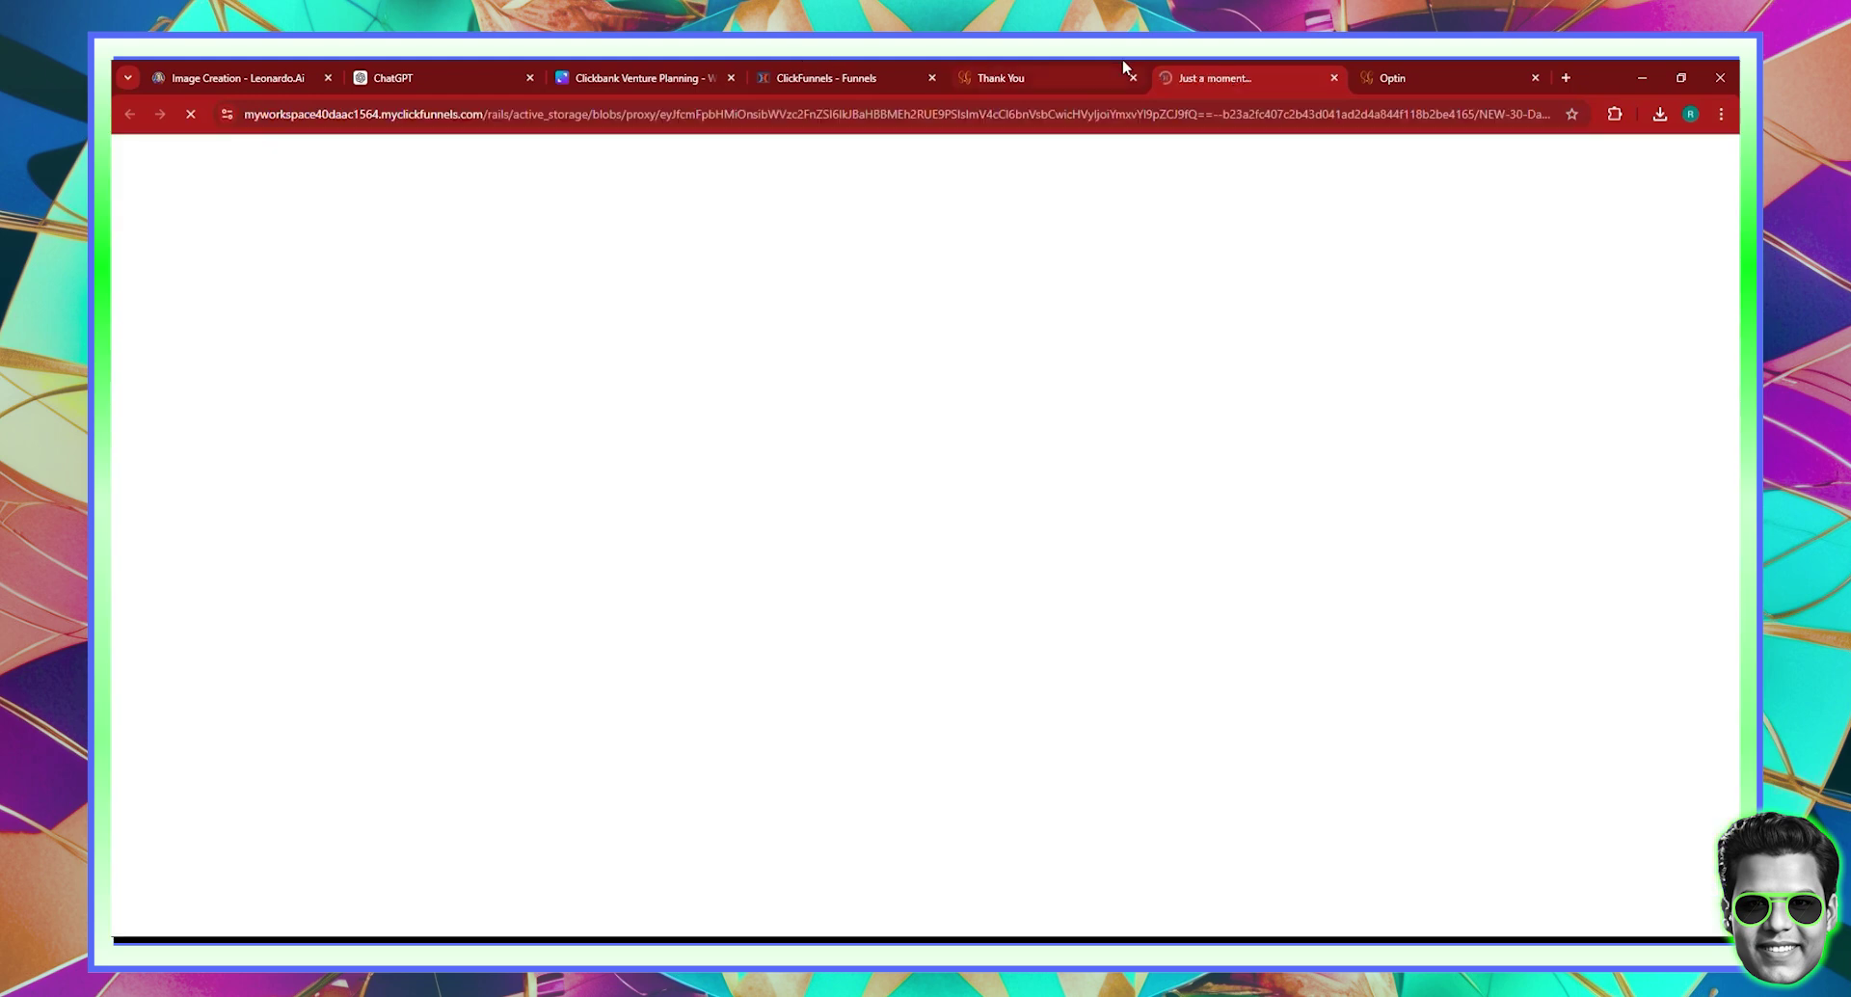
left_click(1335, 77)
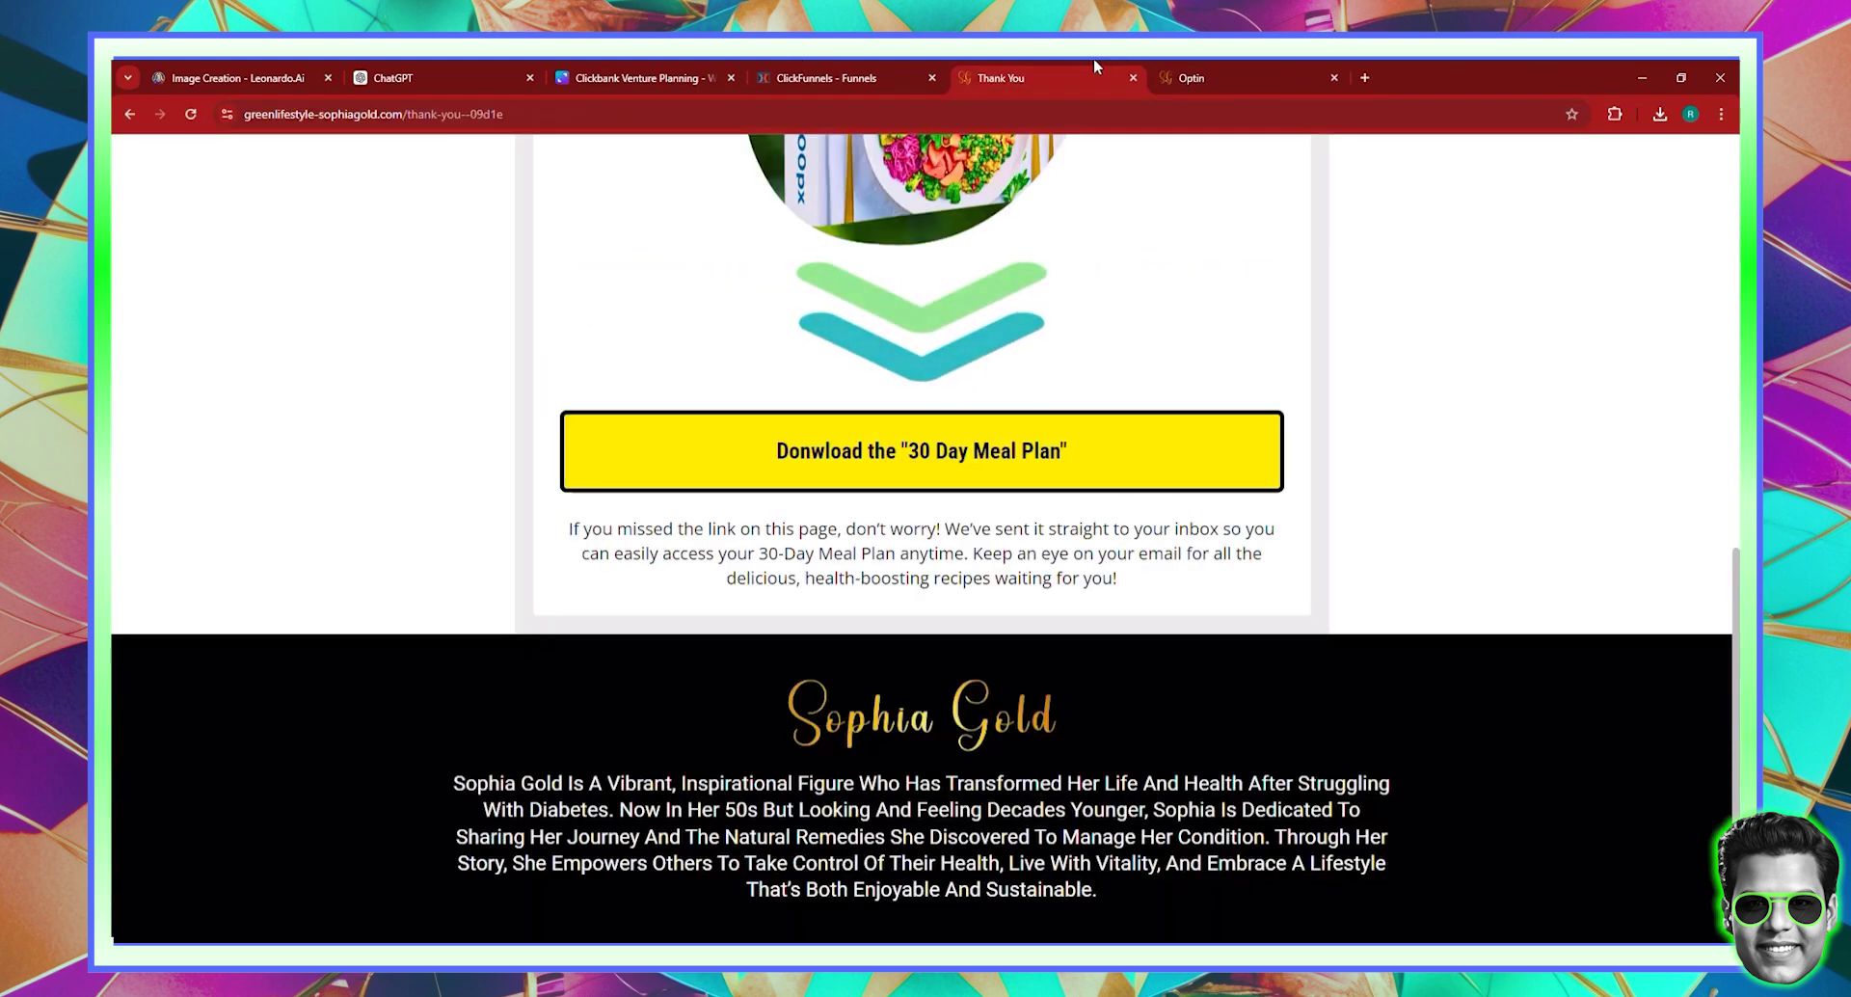
left_click(1195, 77)
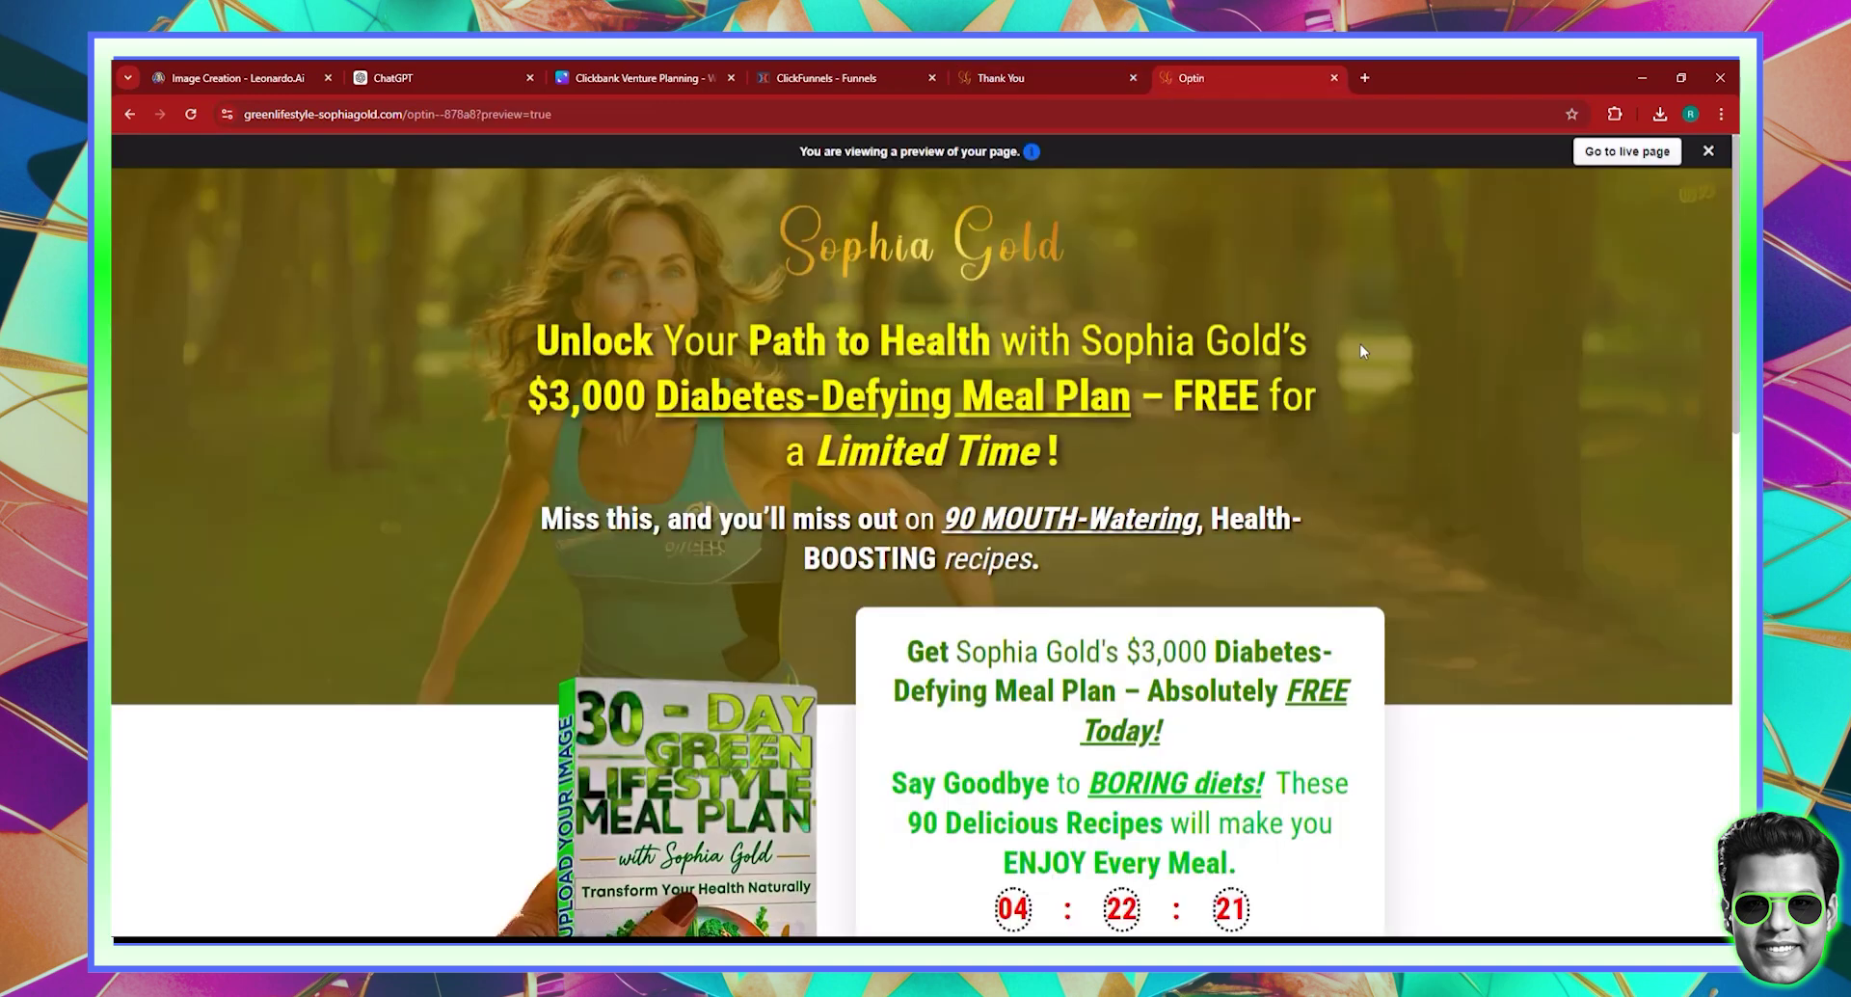
scroll(1359, 343, "down", 5)
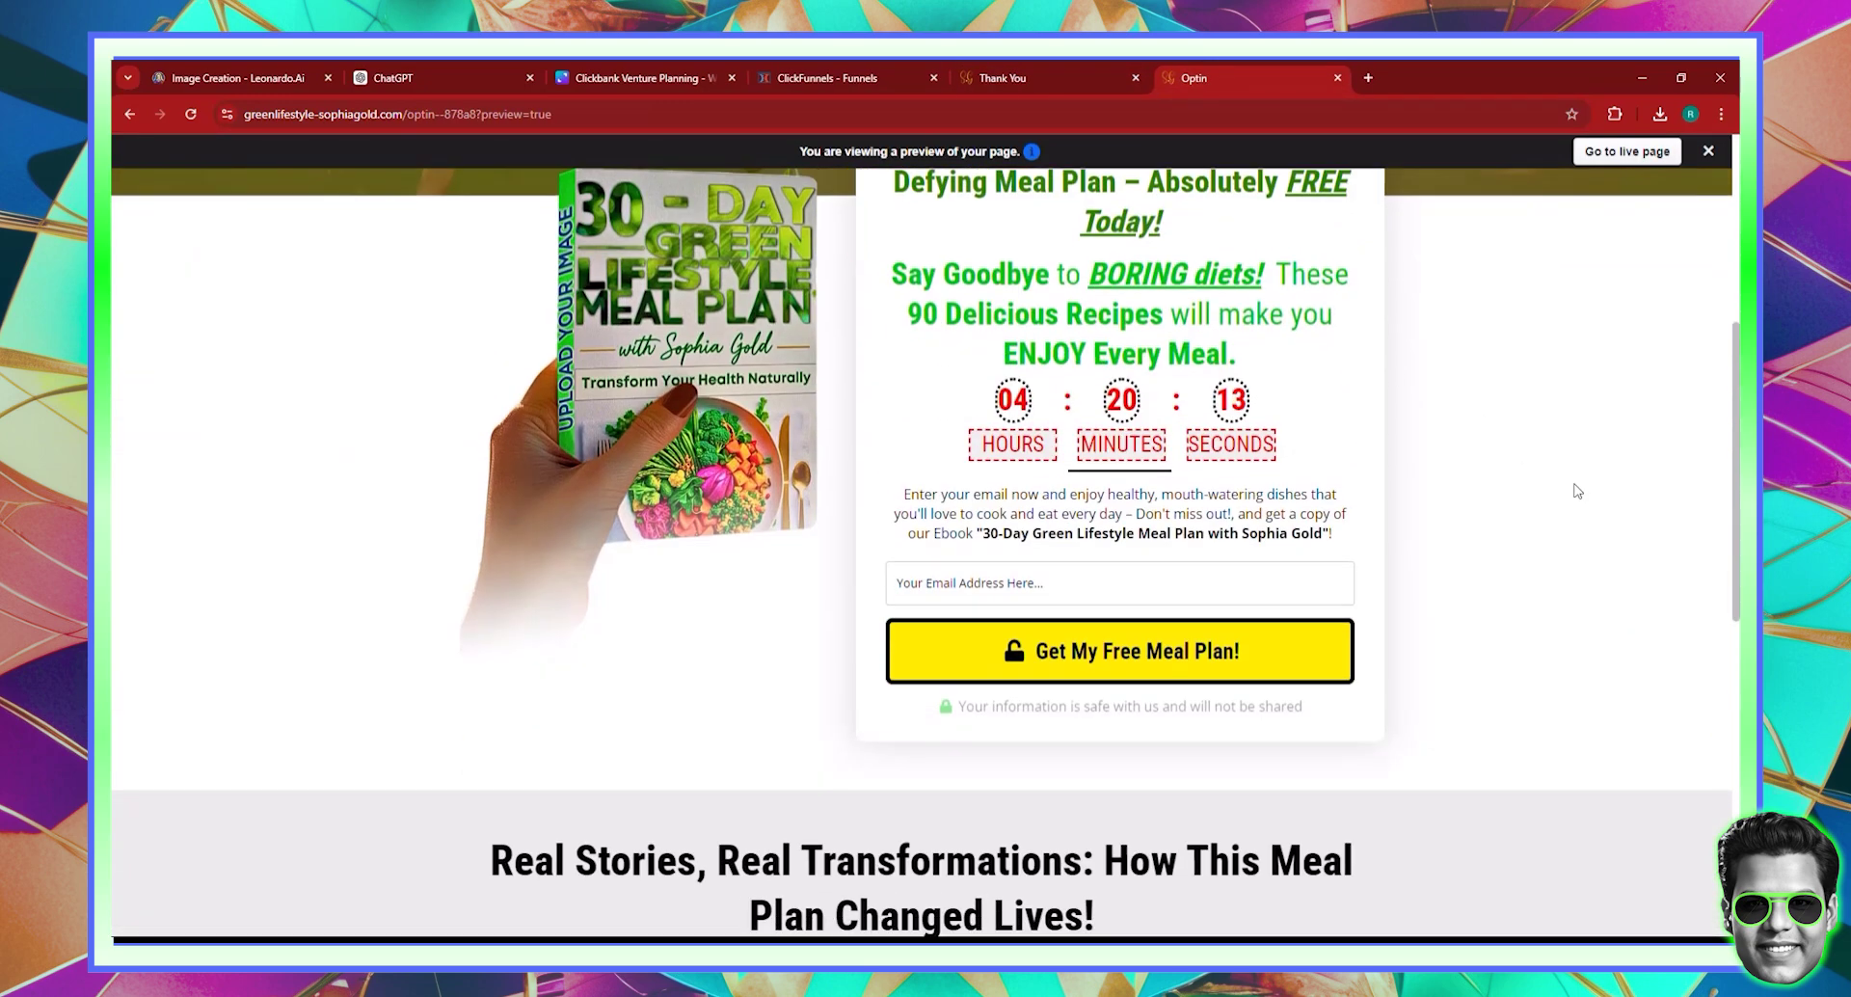
scroll(1603, 515, "up", 5)
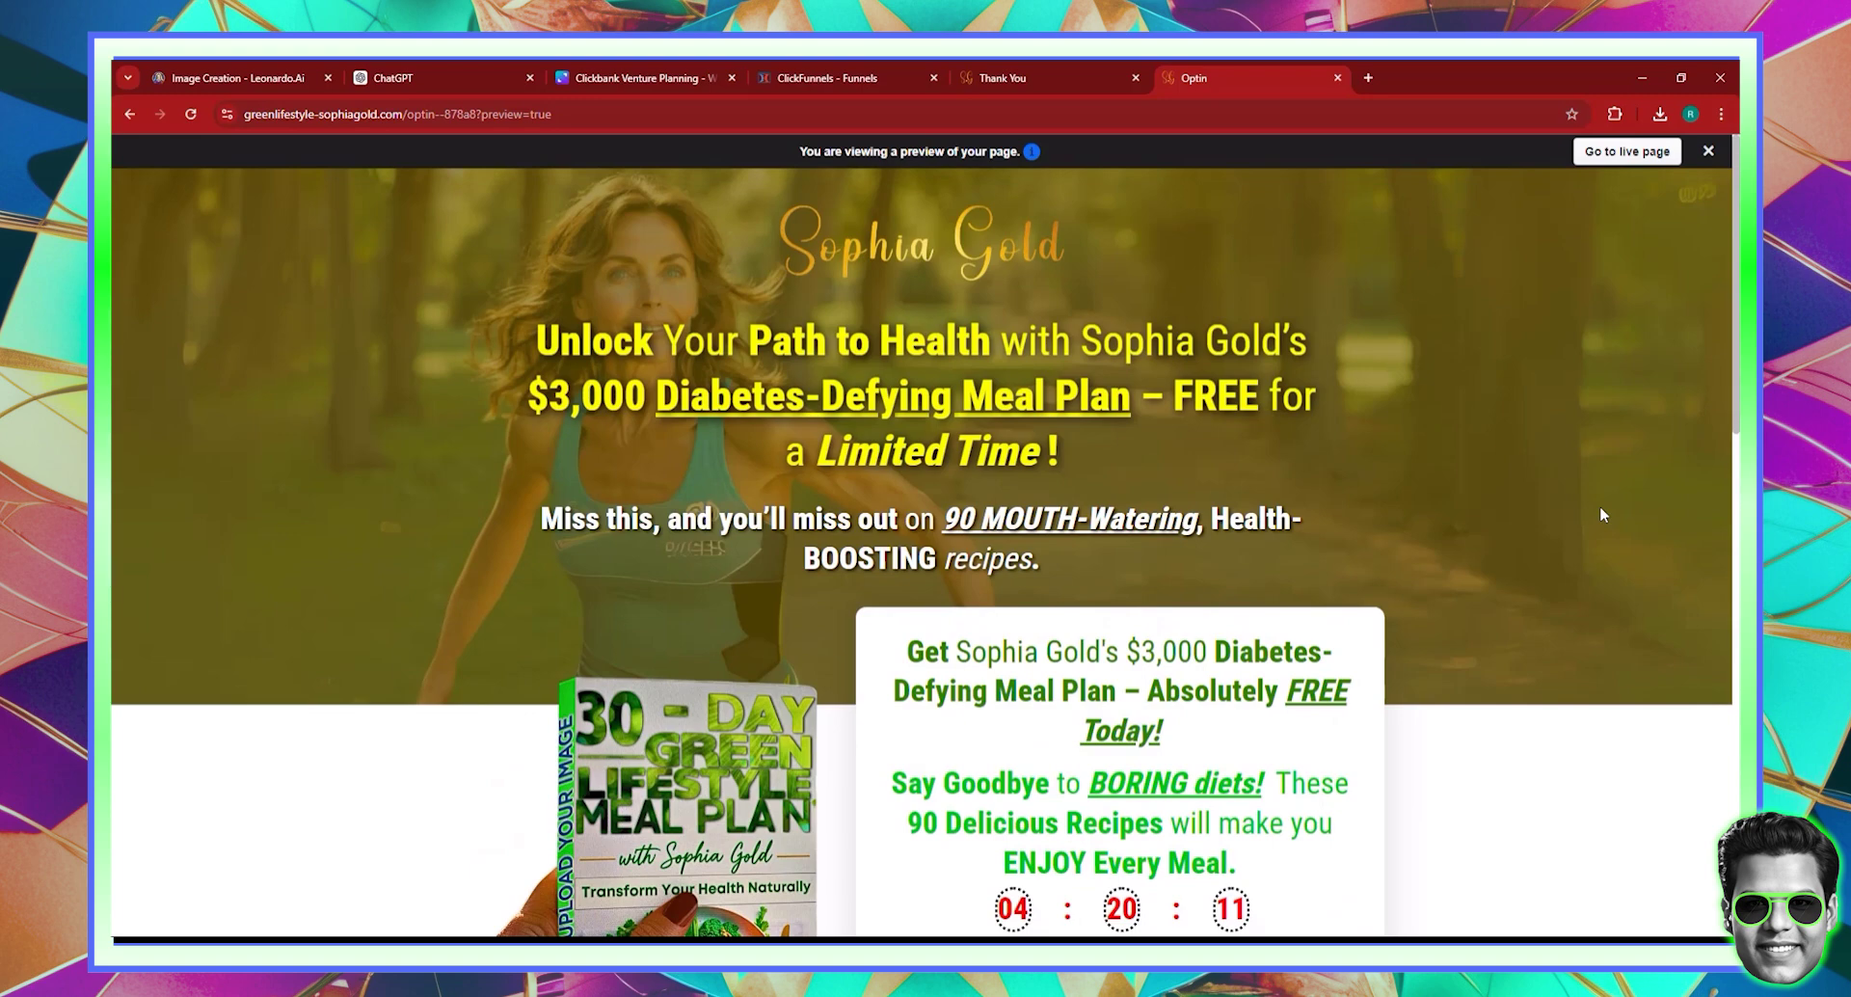
scroll(1599, 505, "down", 10)
scroll(1604, 509, "down", 4)
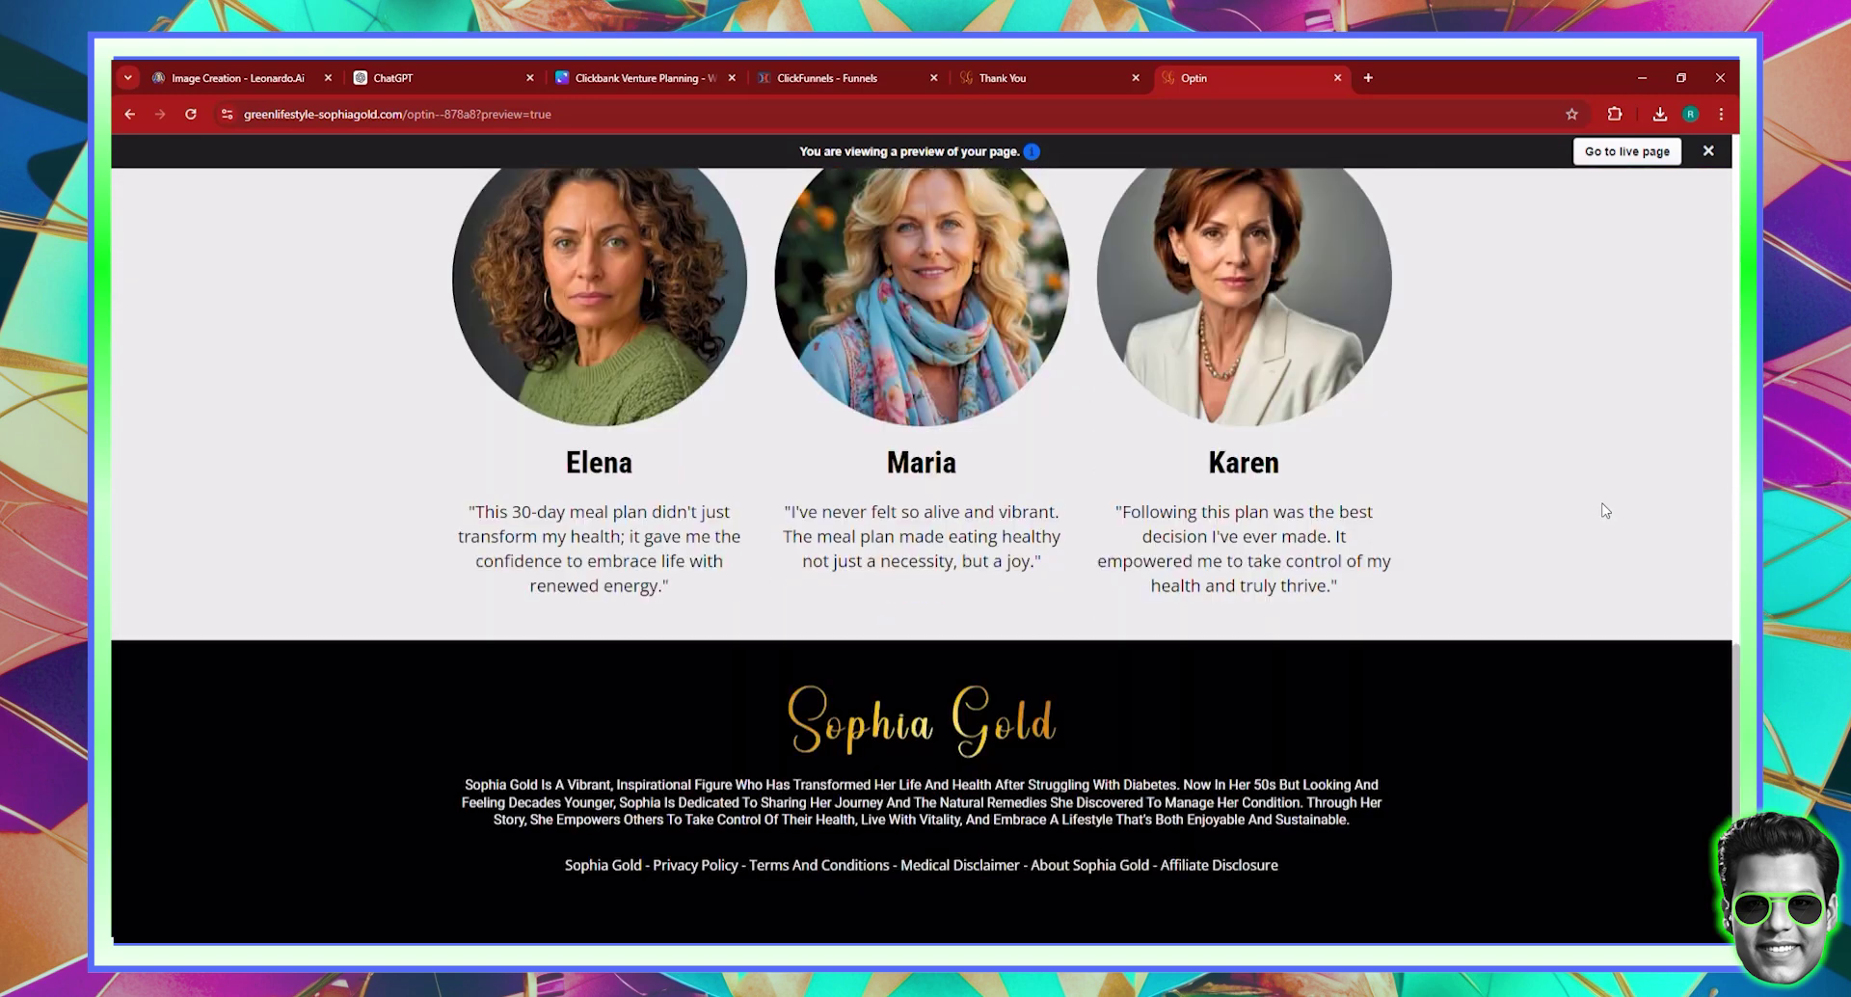
scroll(1605, 511, "up", 14)
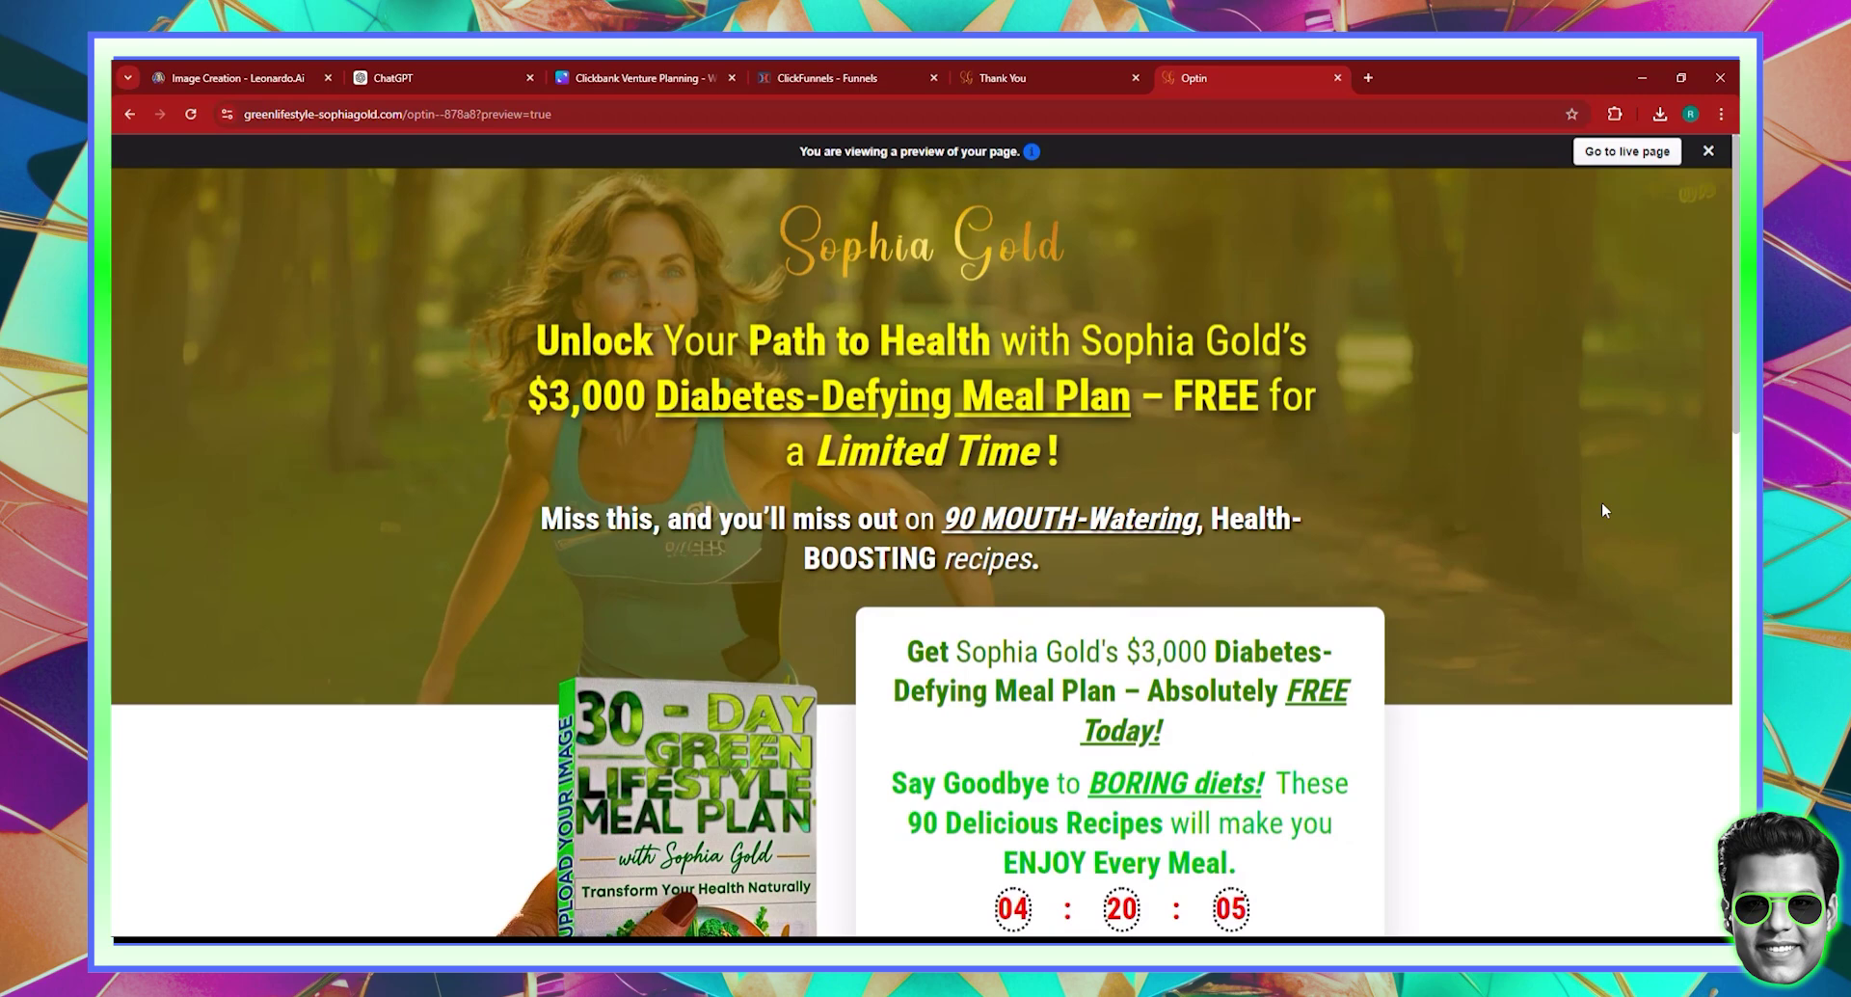
scroll(1603, 512, "down", 14)
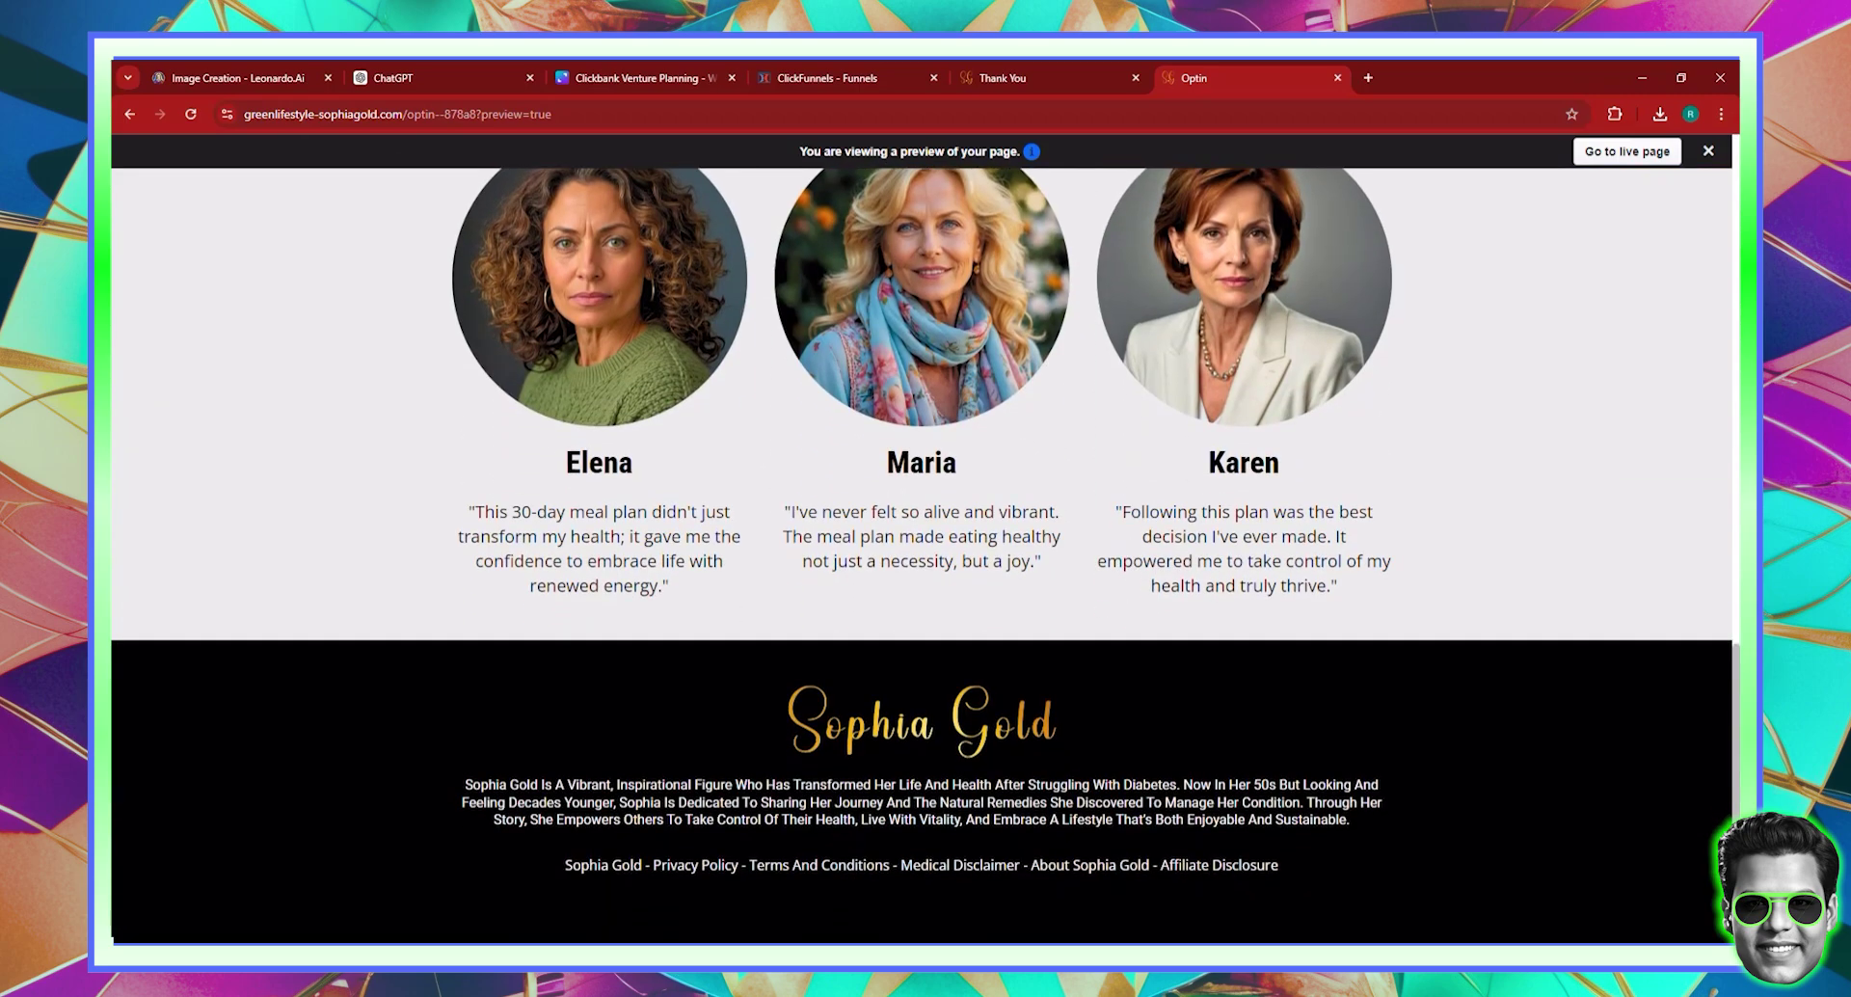
scroll(779, 858, "up", 10)
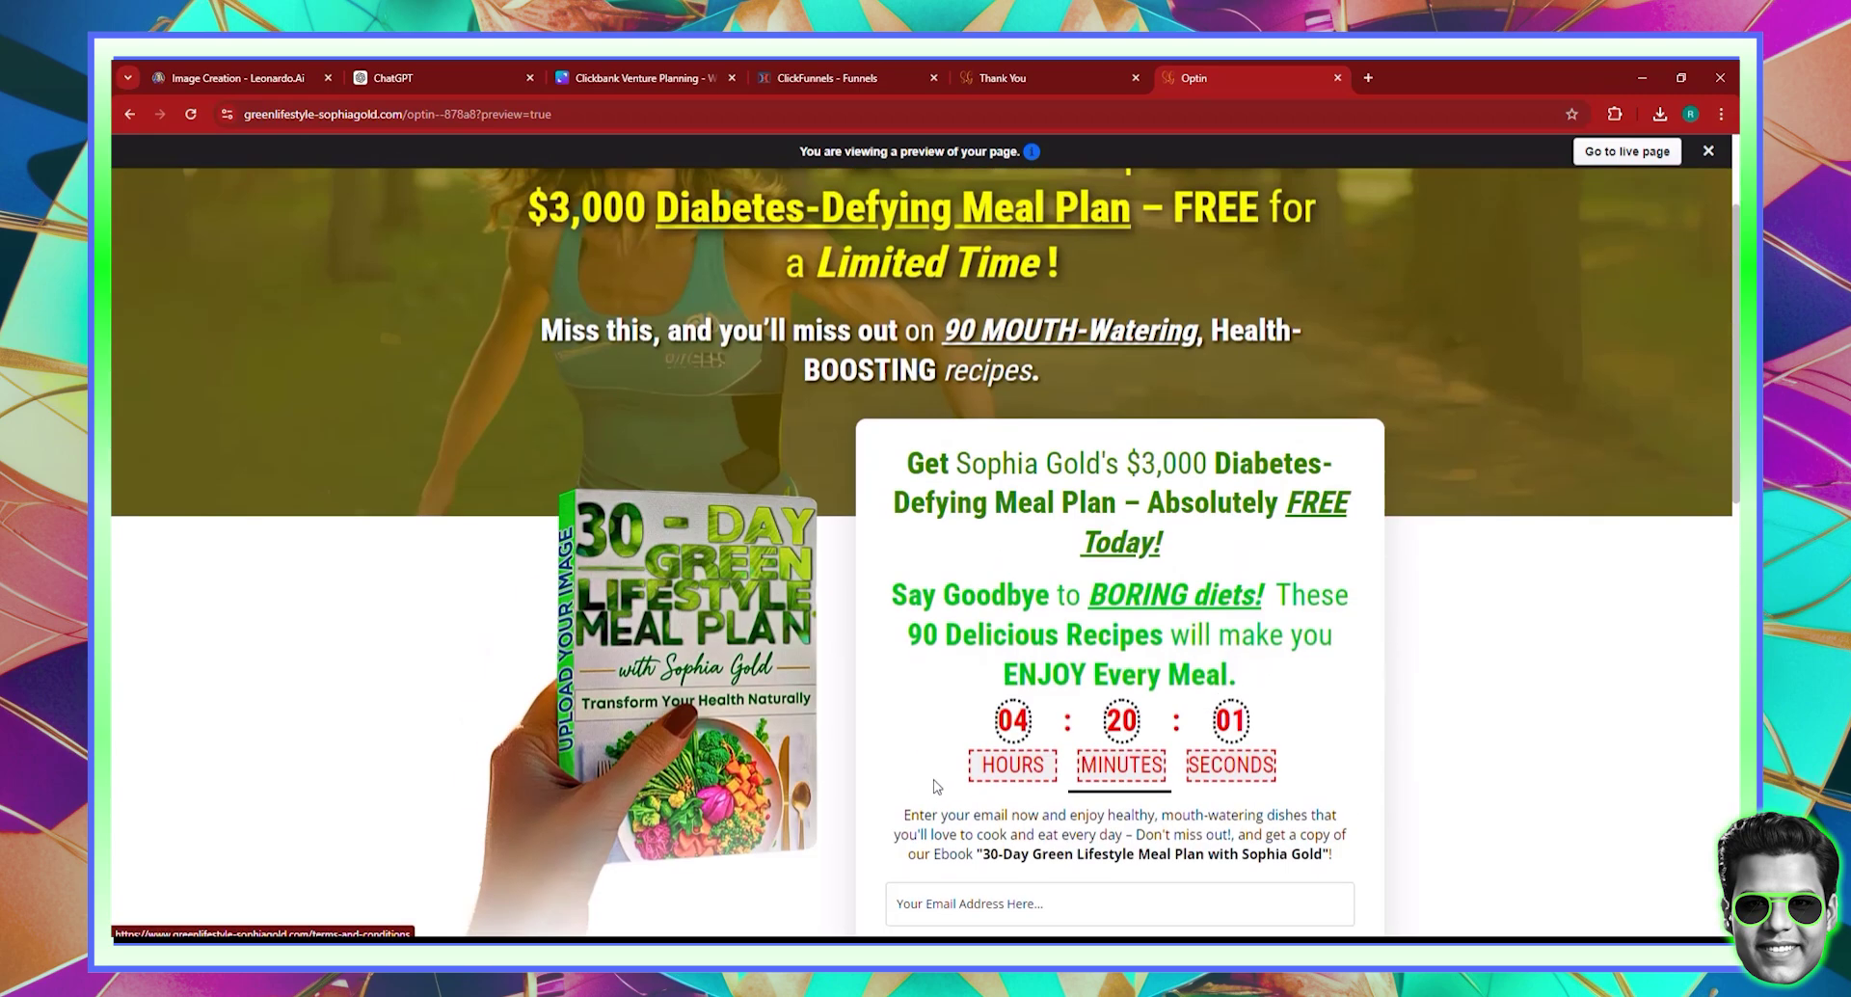
scroll(955, 521, "down", 10)
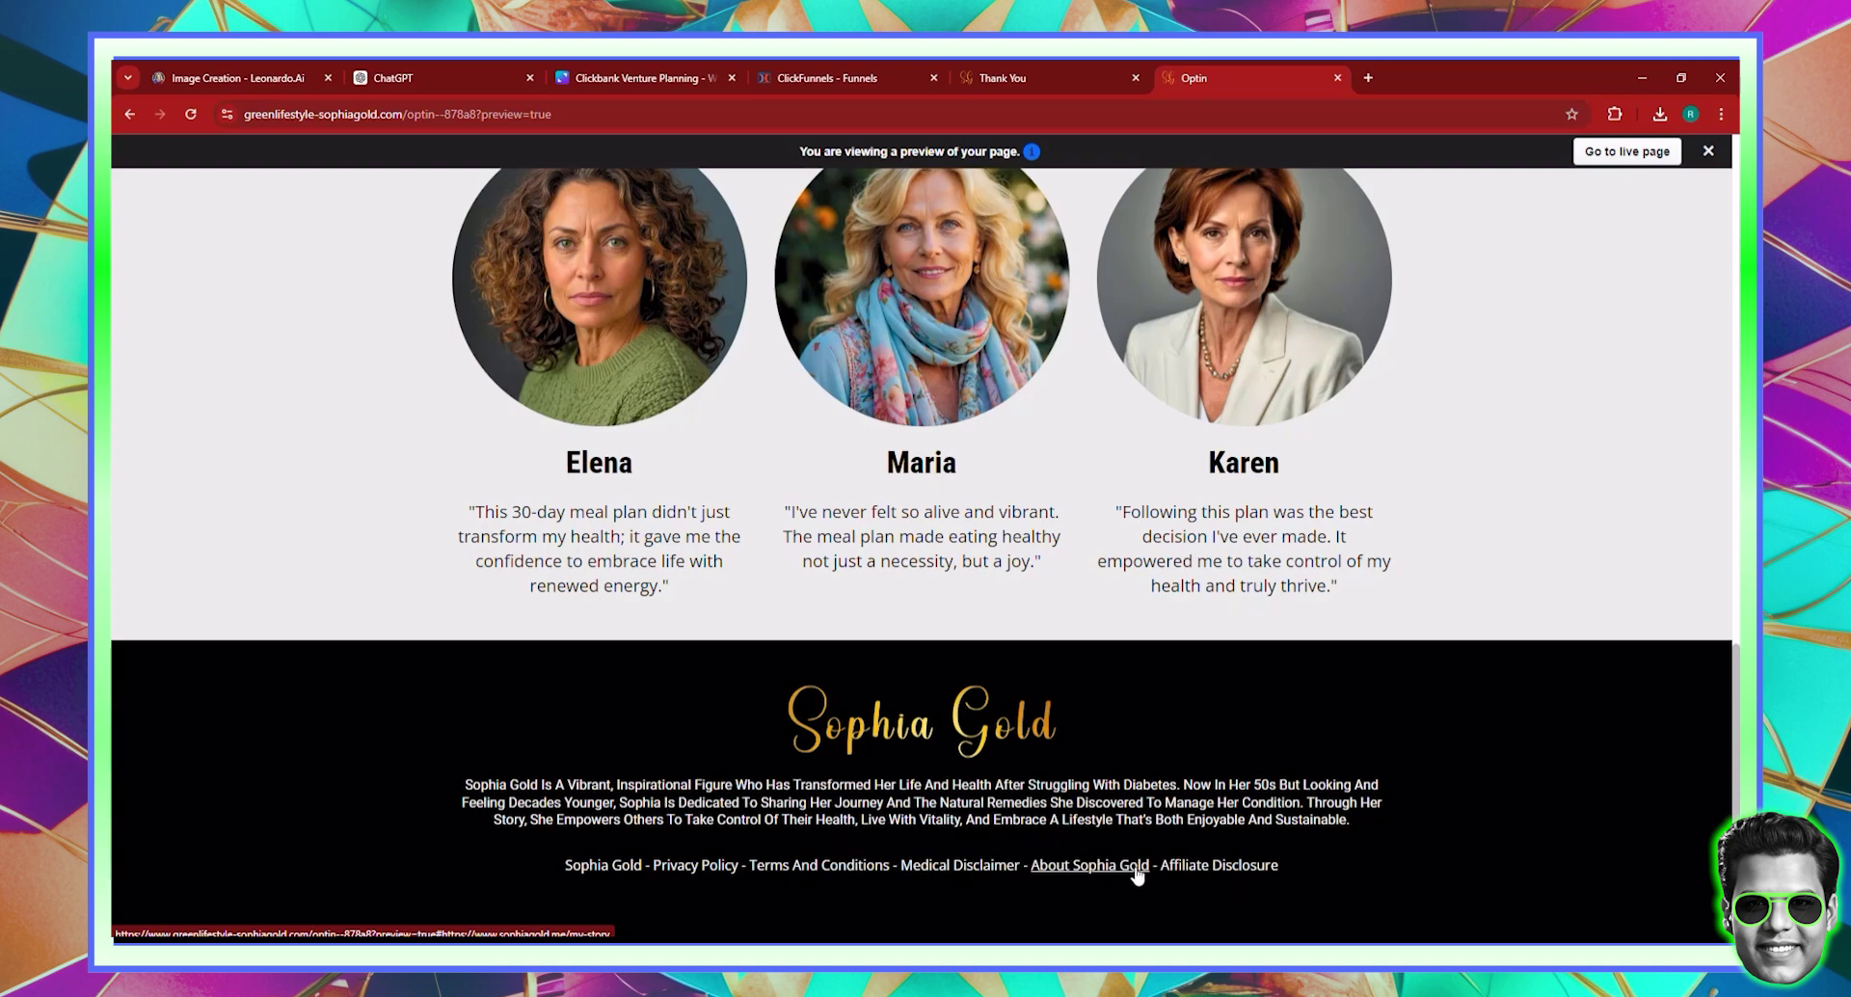
scroll(1121, 673, "up", 15)
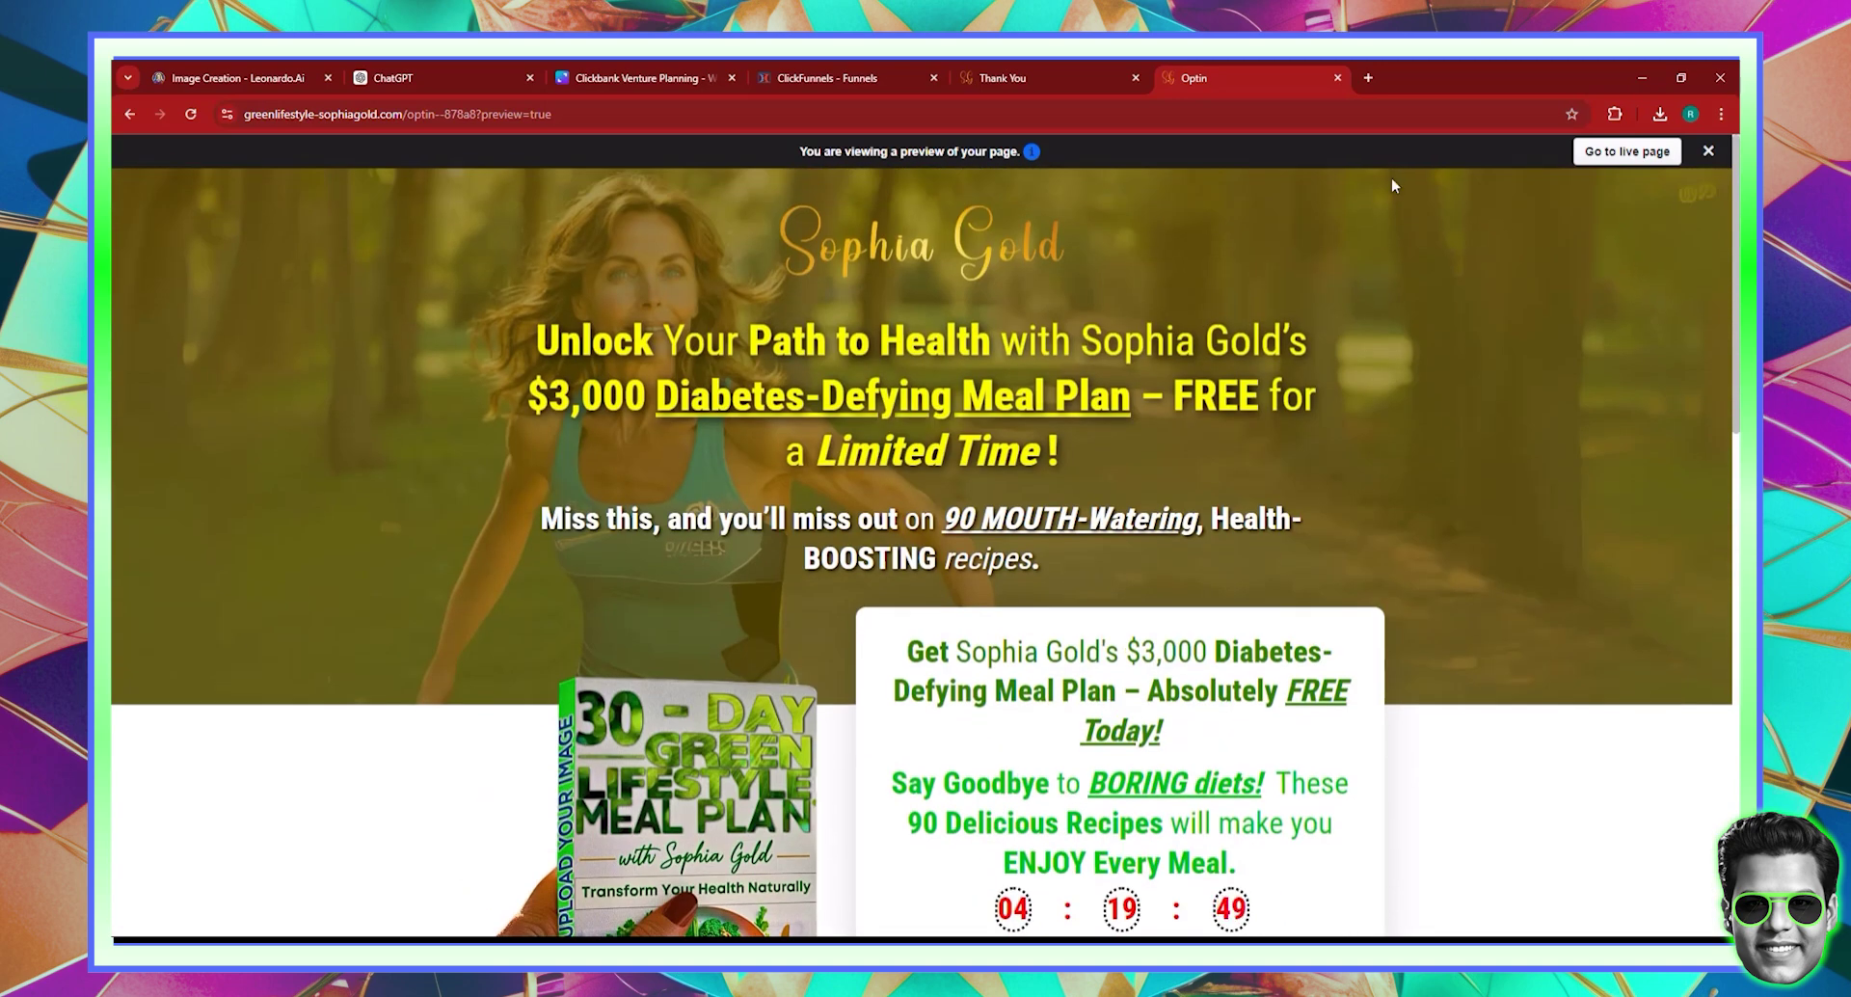
Review the Thank You step's workflow in the funnel editor, then return to the thank-you page.
left_click(1340, 78)
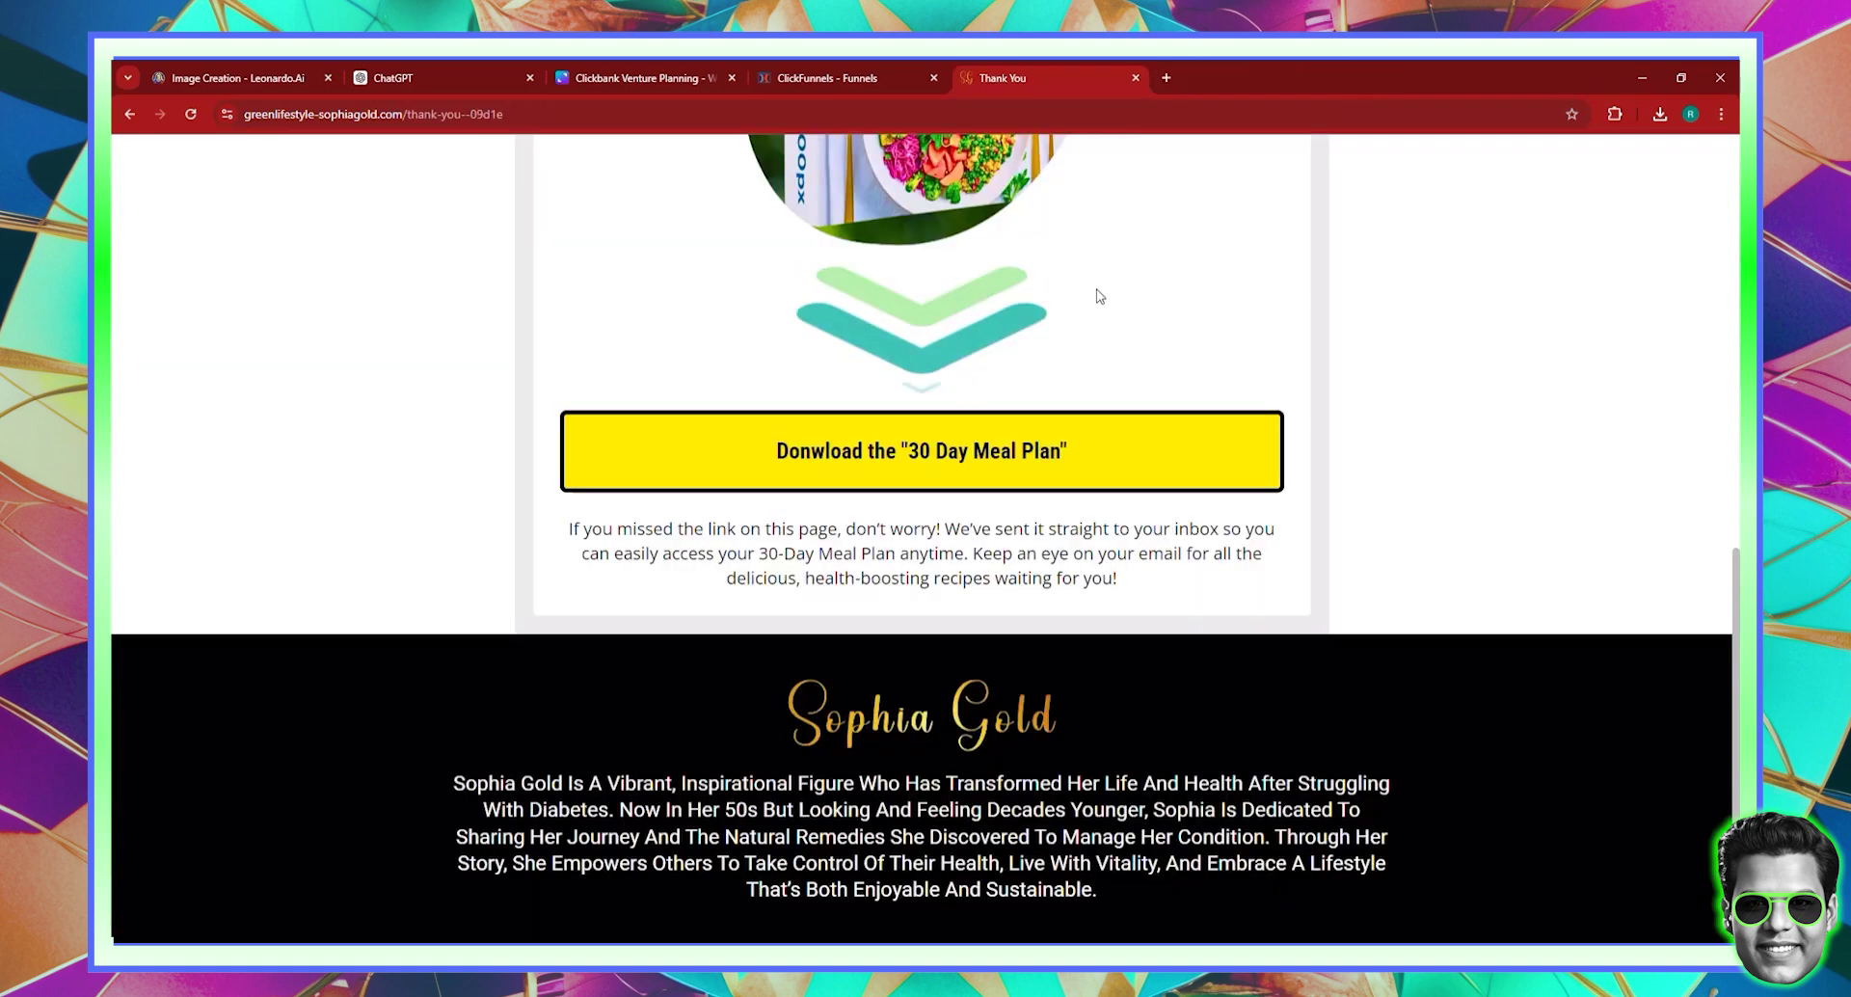
left_click(826, 67)
scroll(1124, 465, "down", 5)
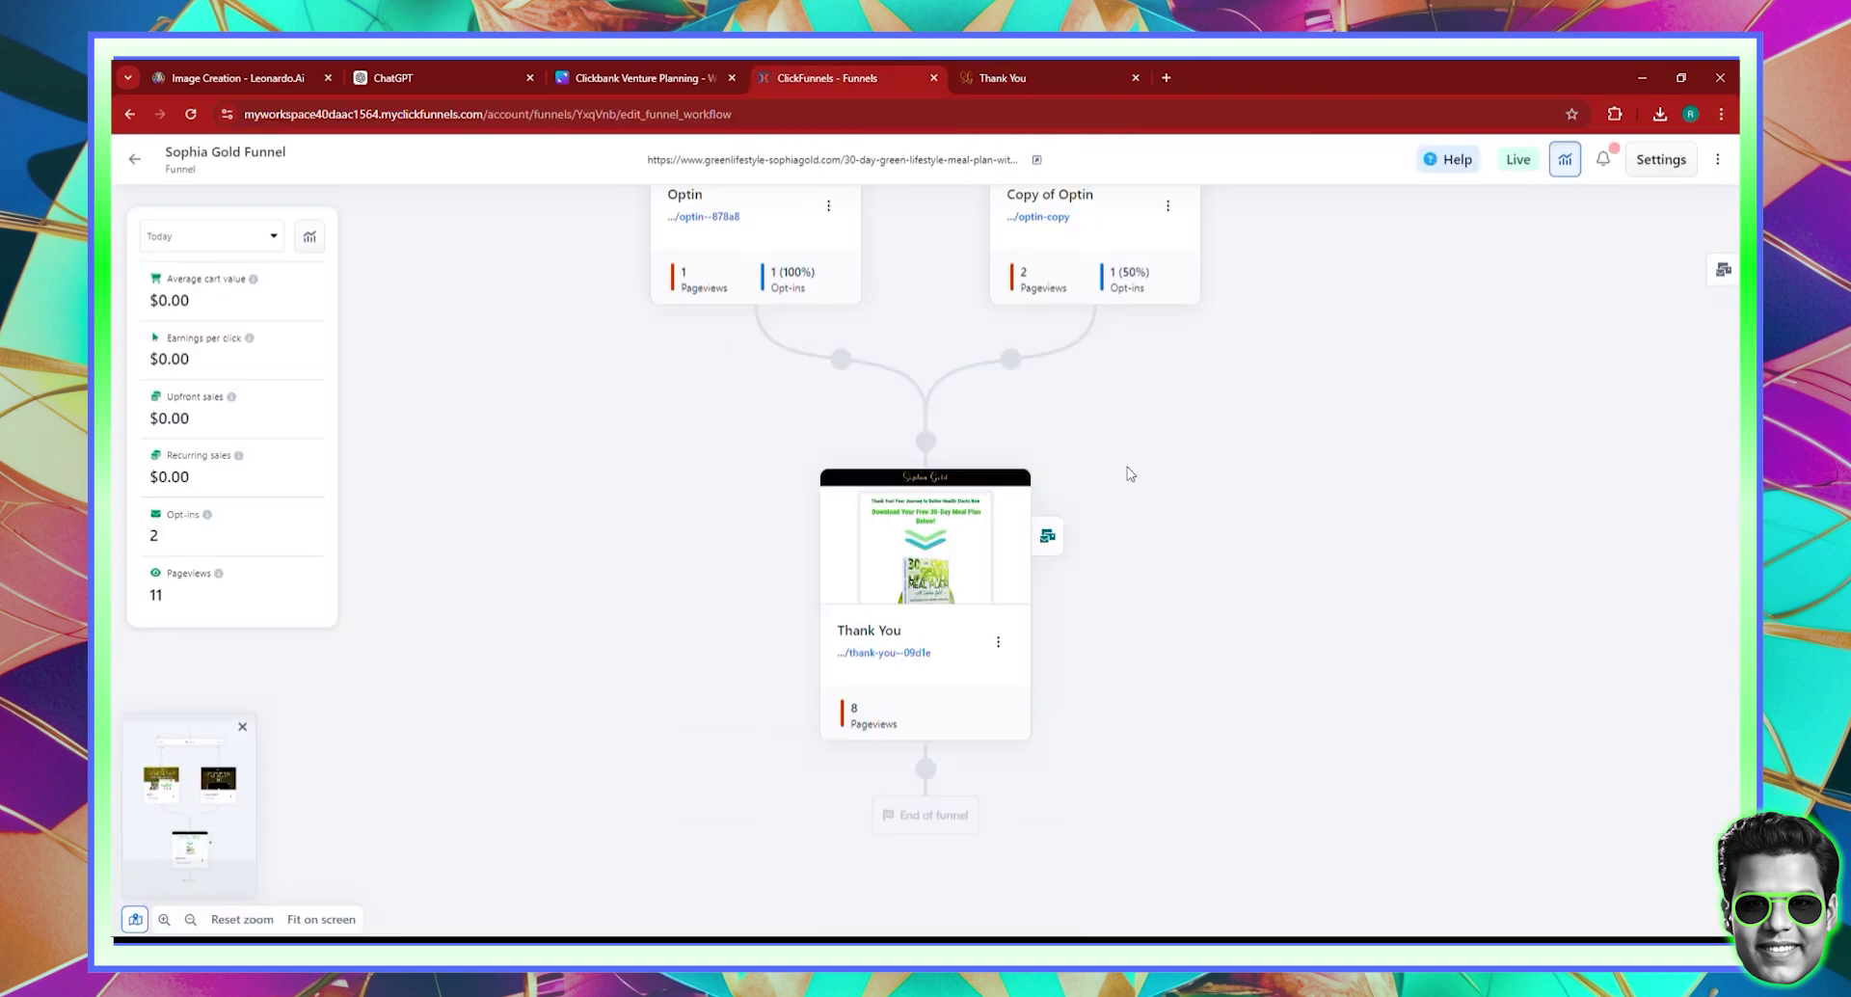
left_click(1048, 536)
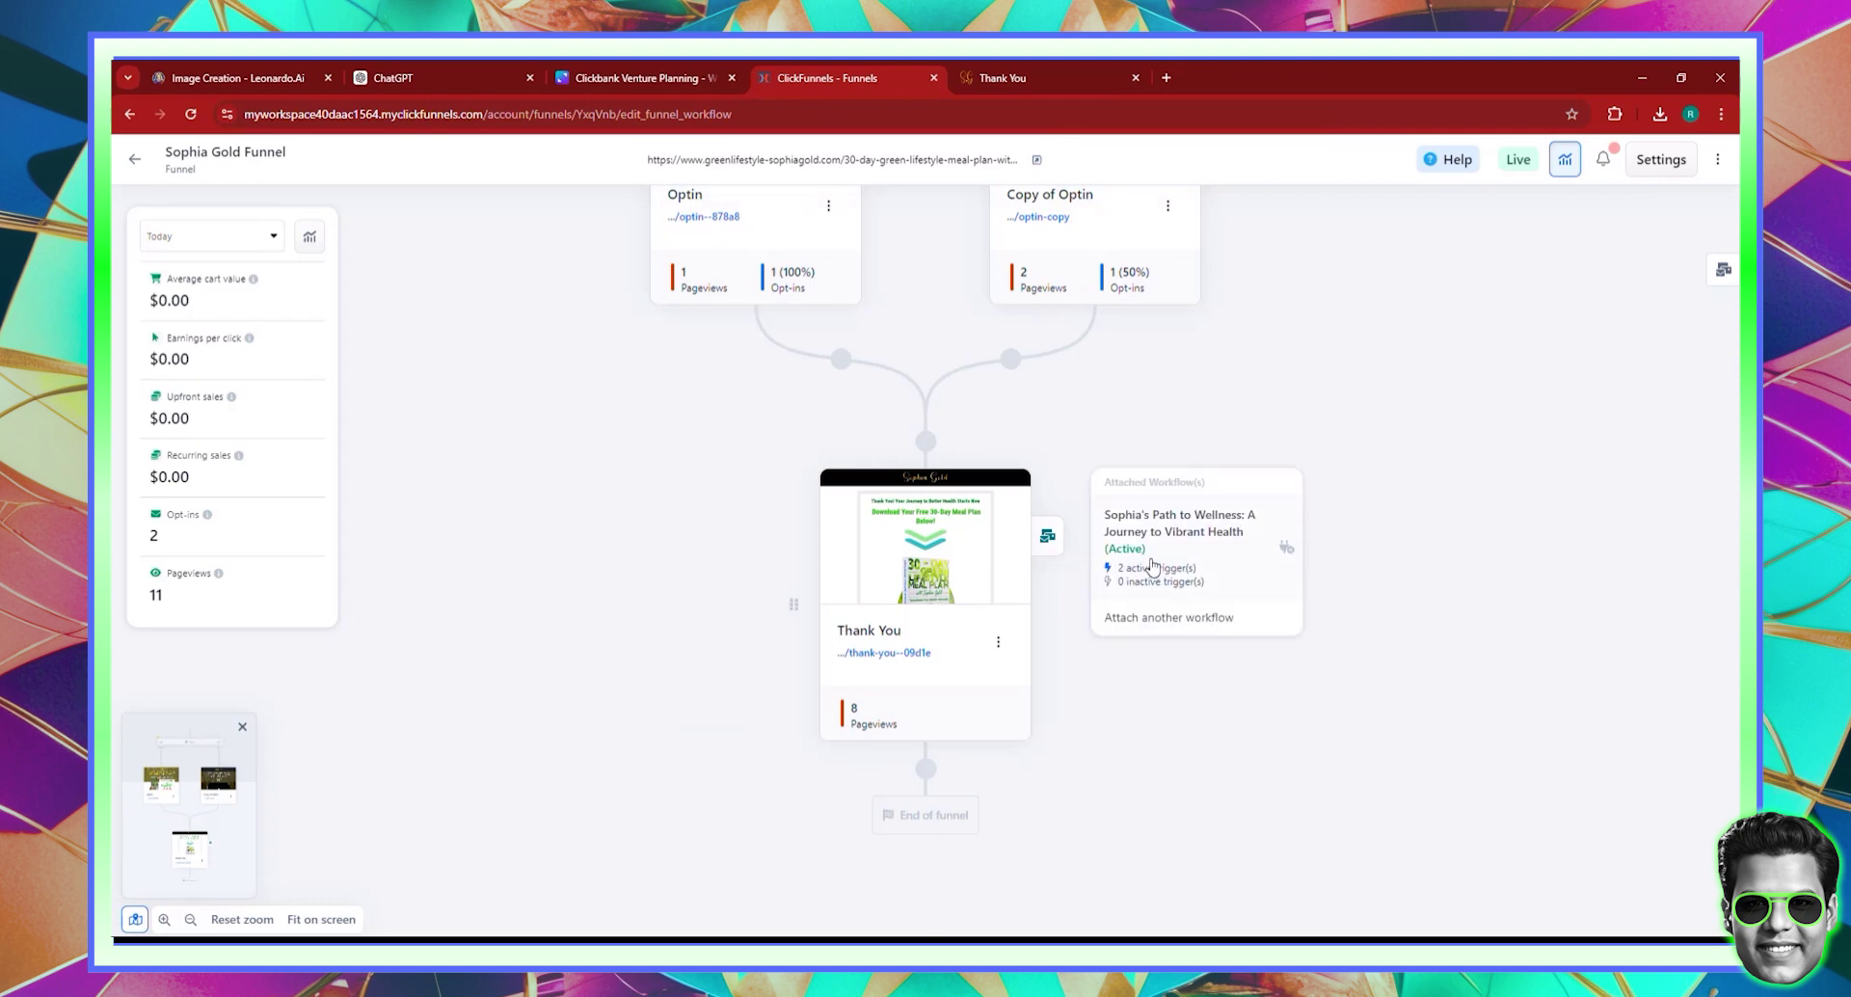
left_click(1153, 567)
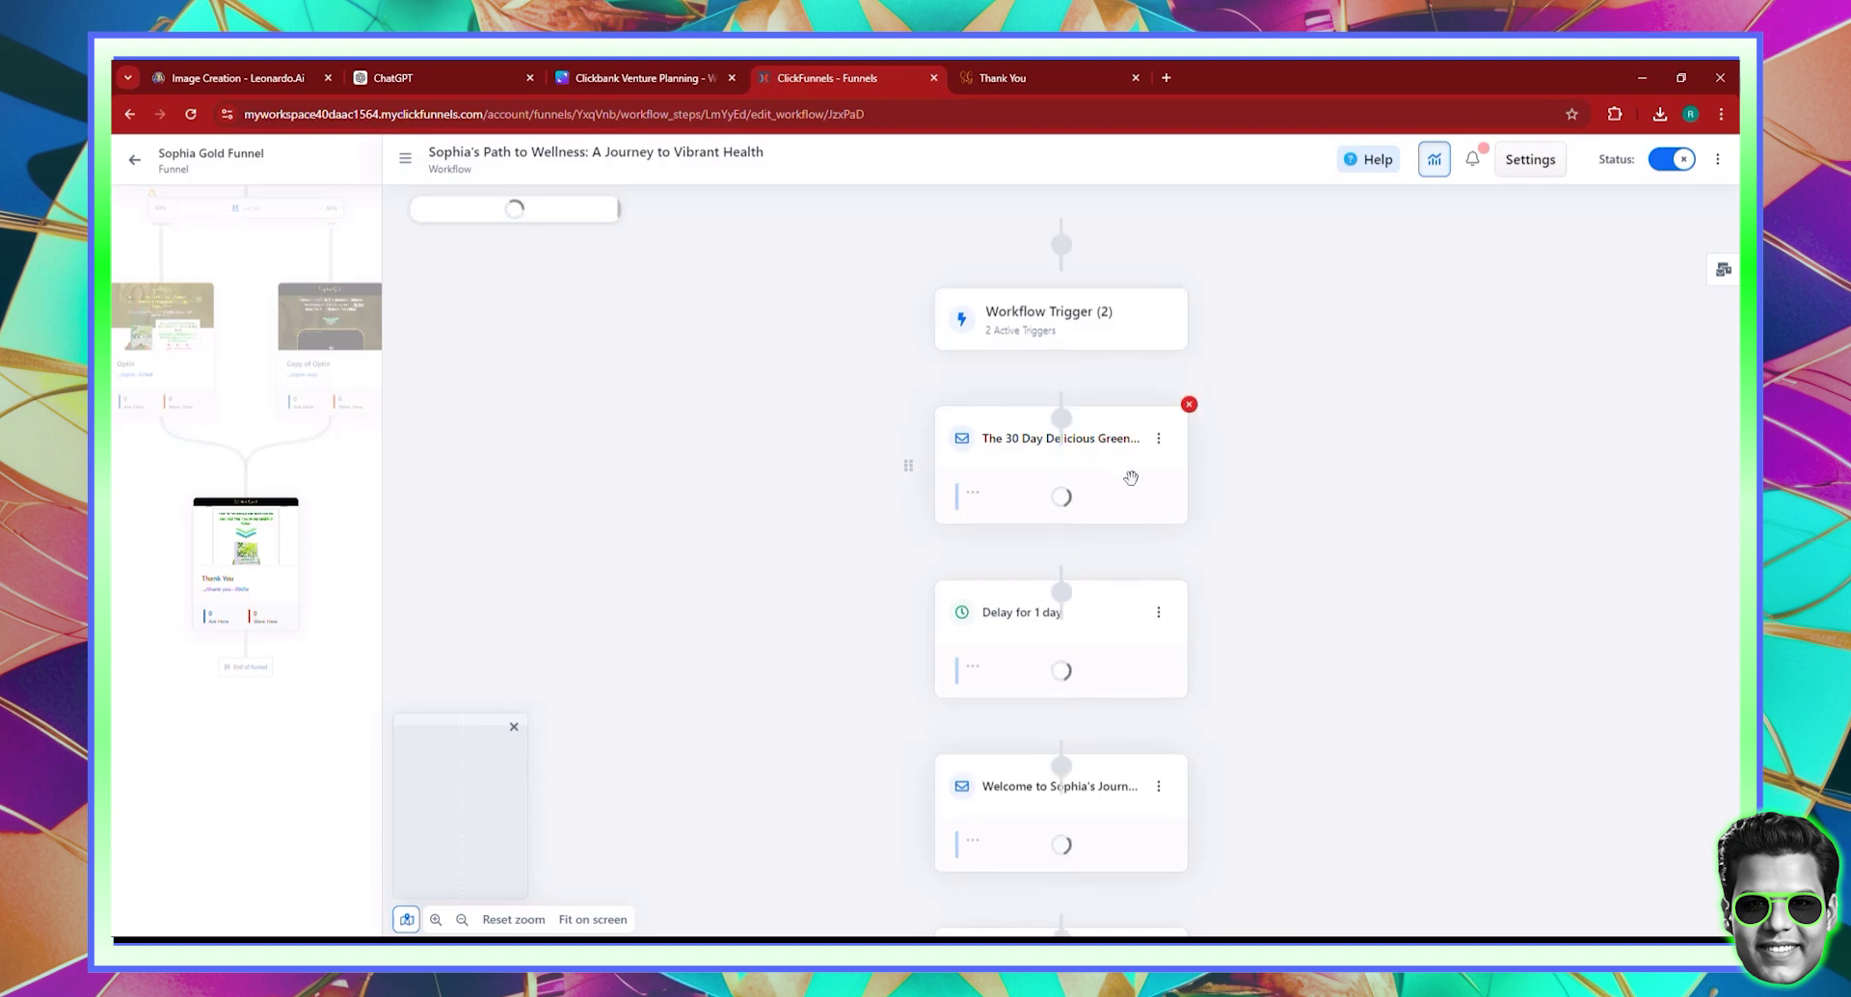
scroll(1240, 303, "down", 2)
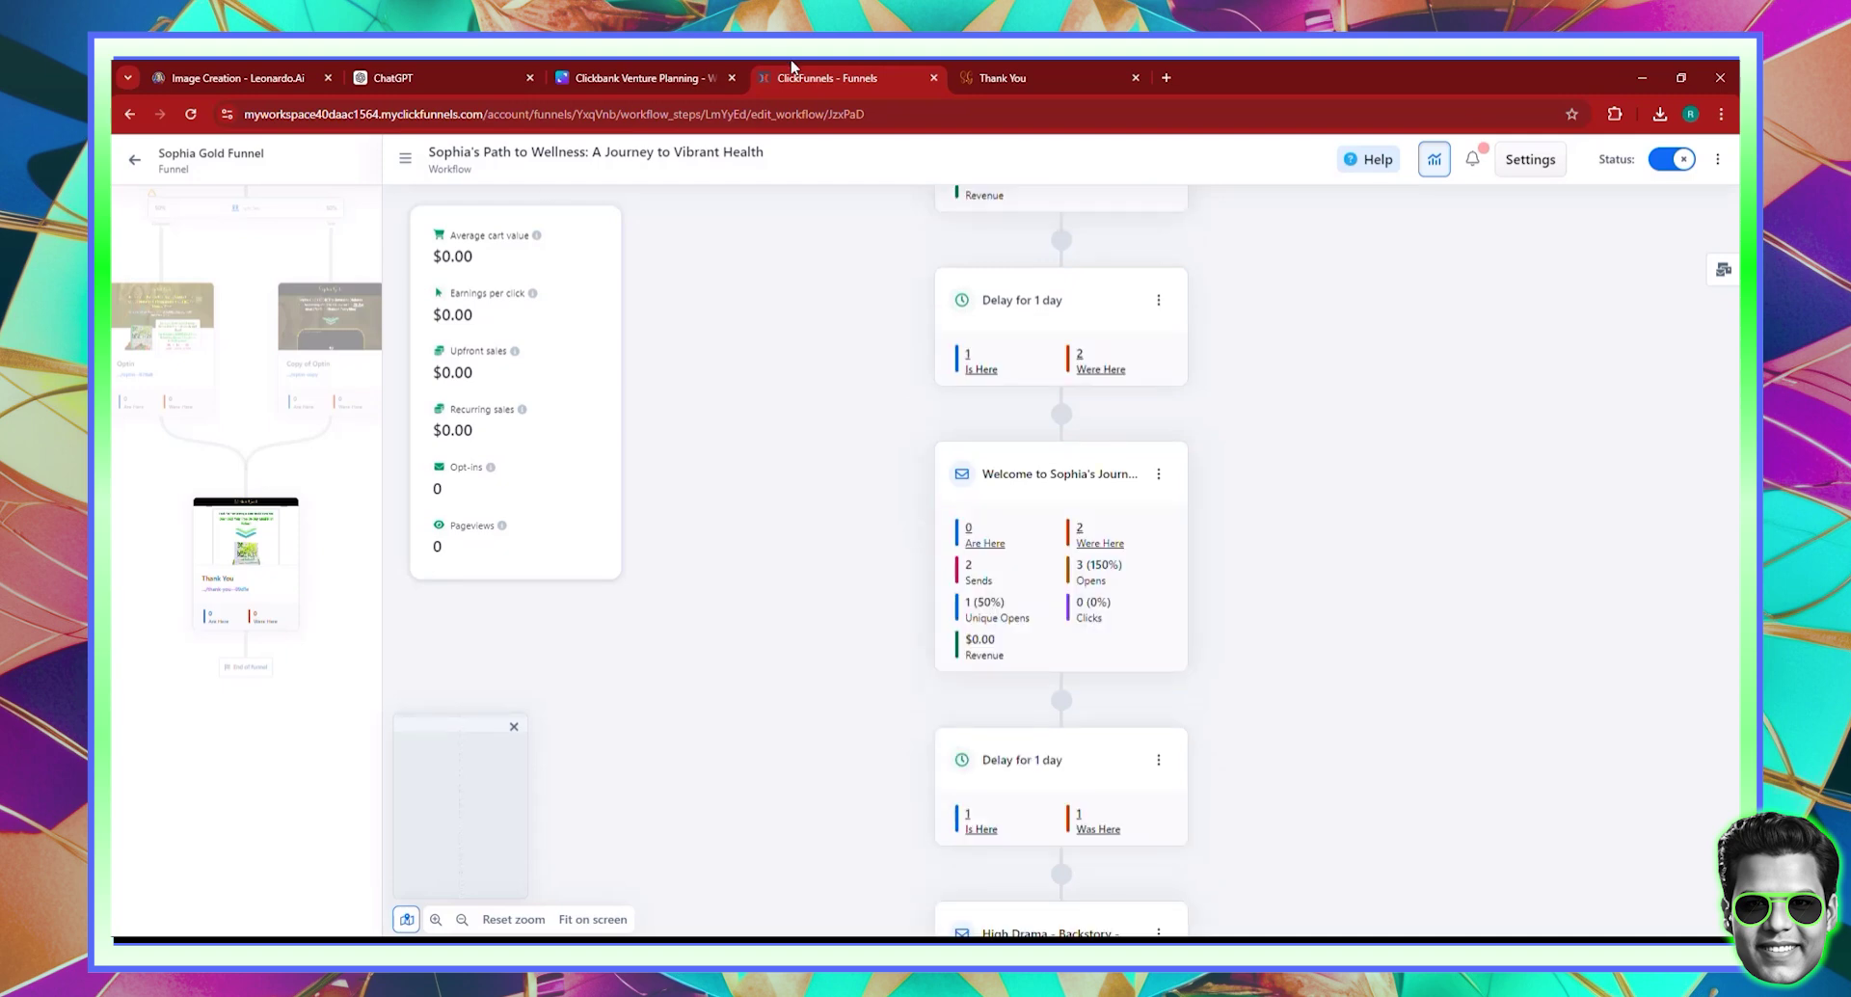
left_click(1072, 78)
Load Gmail in the thank-you page's tab via the address bar.
left_click(1097, 115)
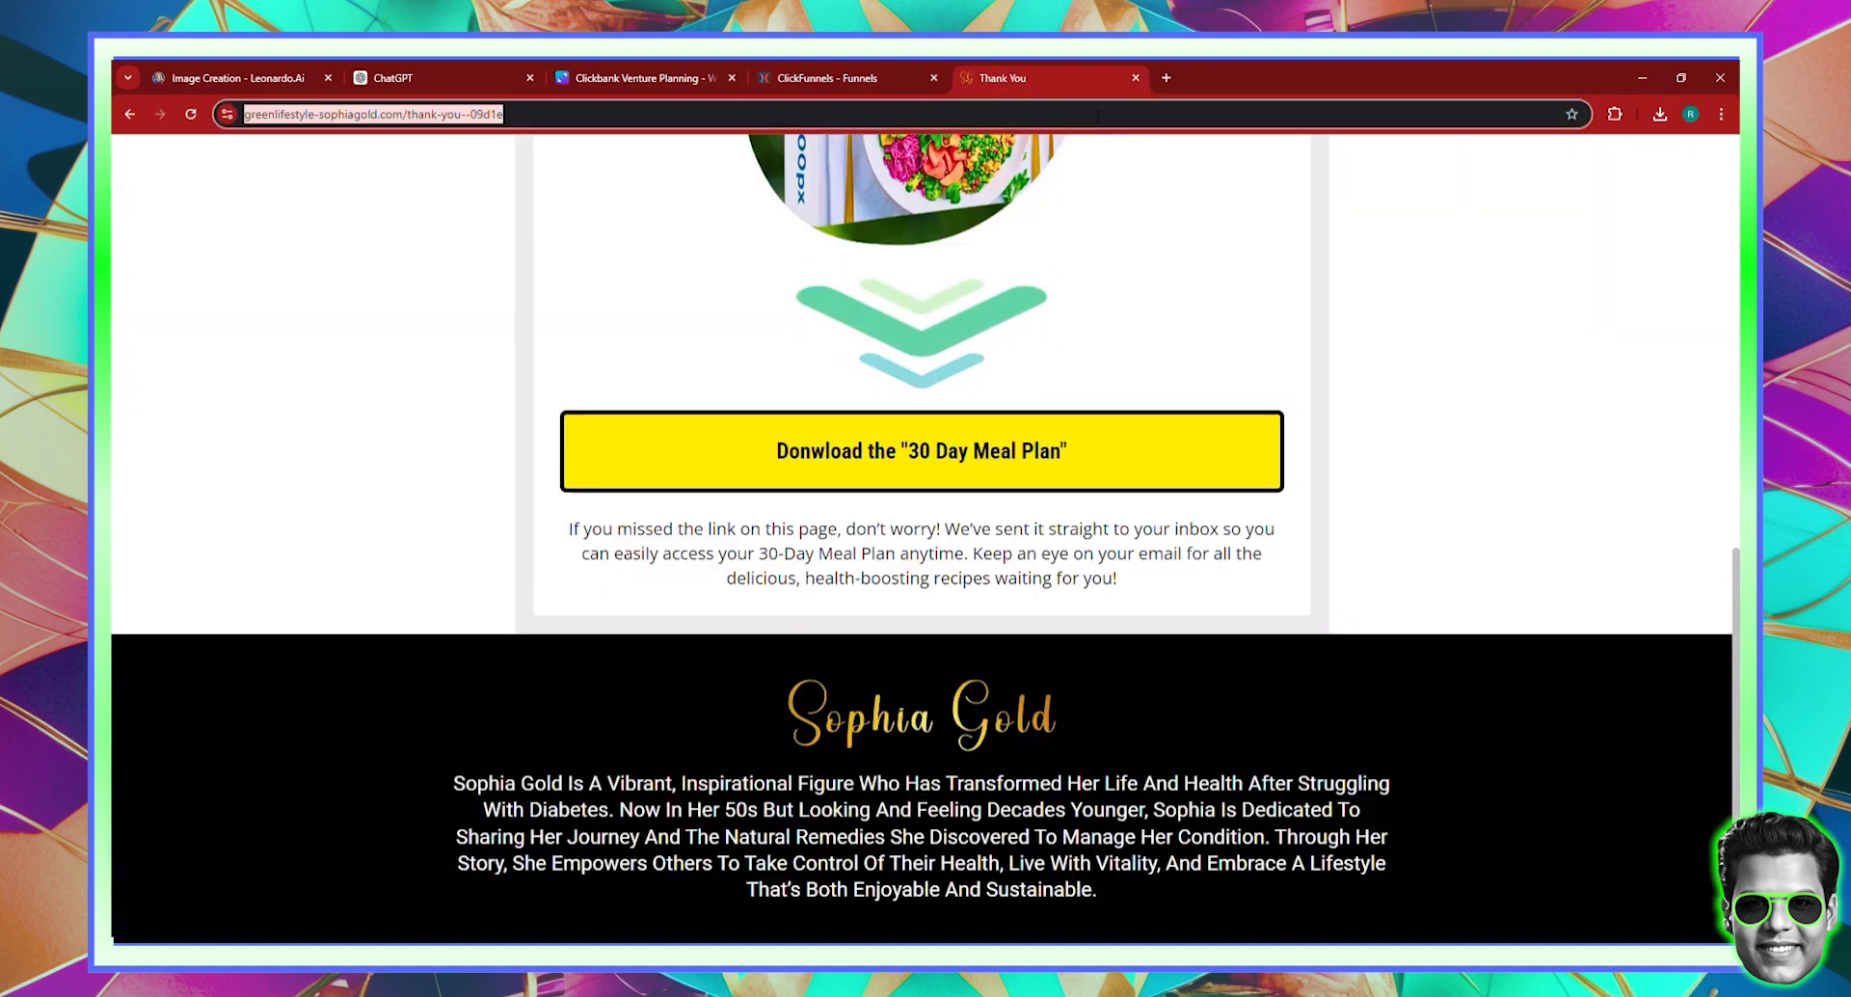
type("gmail")
key("Return")
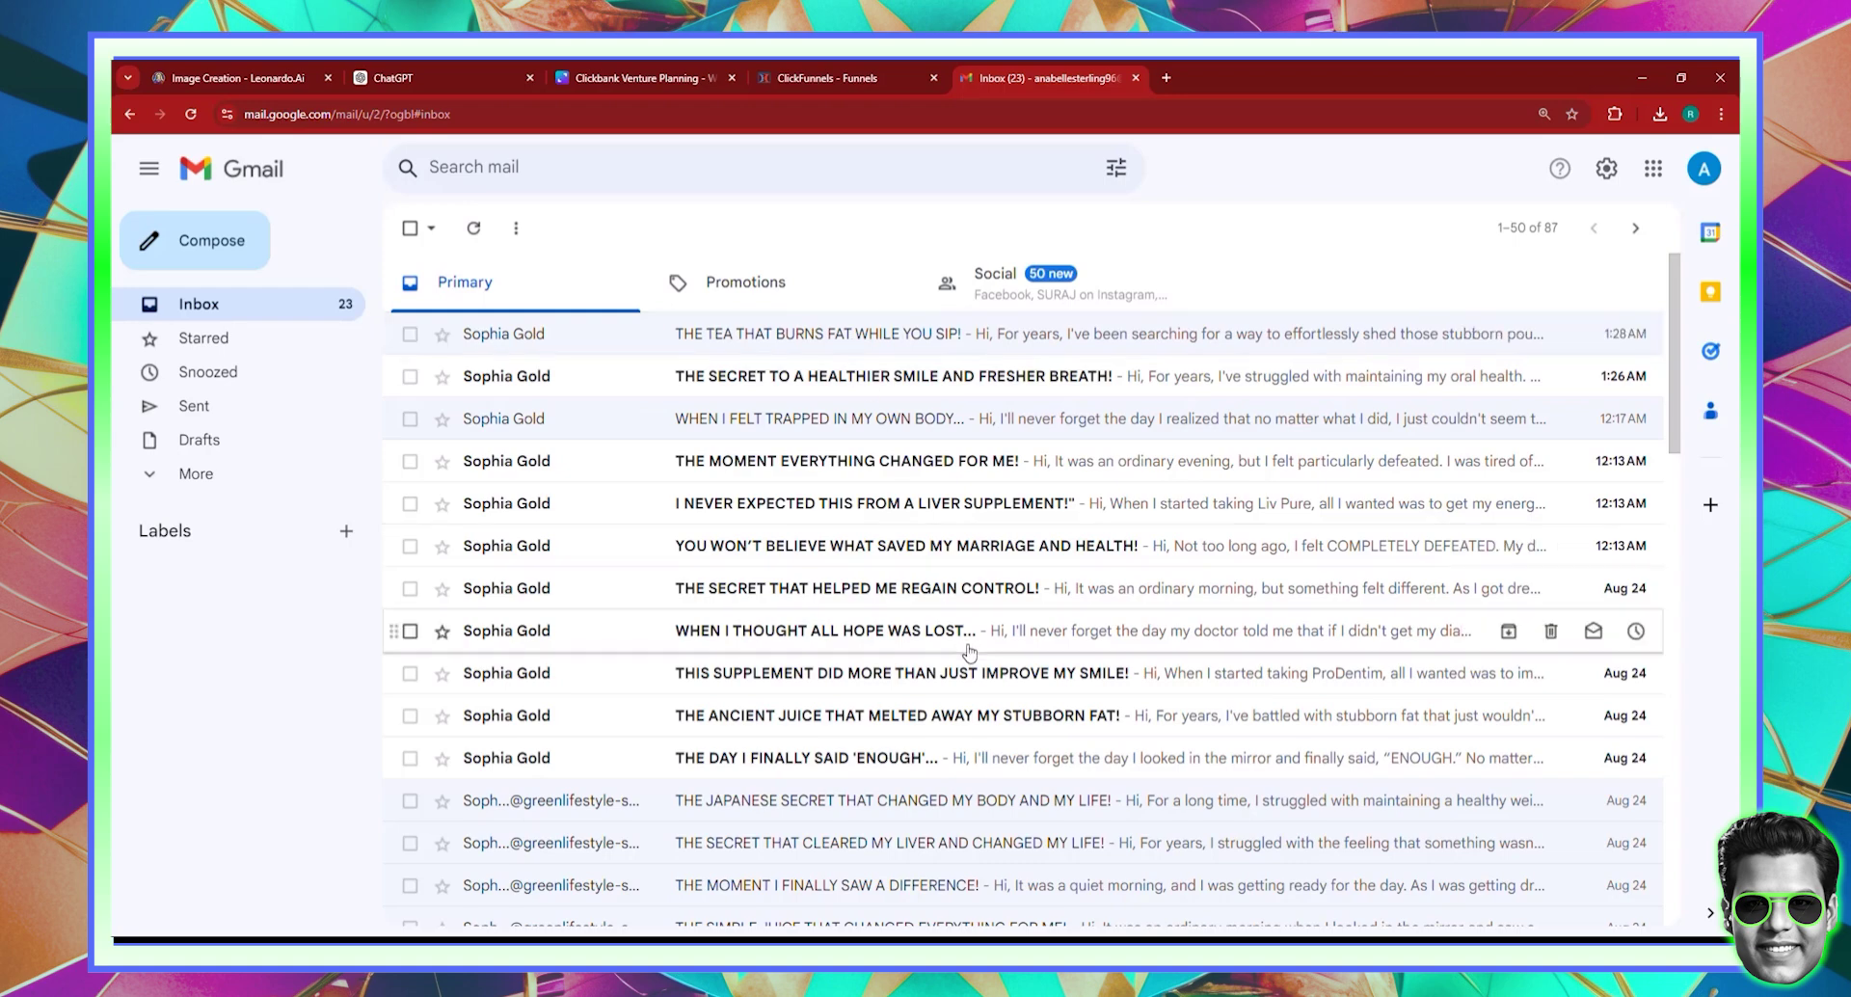
Read the 'THE TEA THAT BURNS FAT WHILE YOU SIP!' email and return to the inbox.
key("Return")
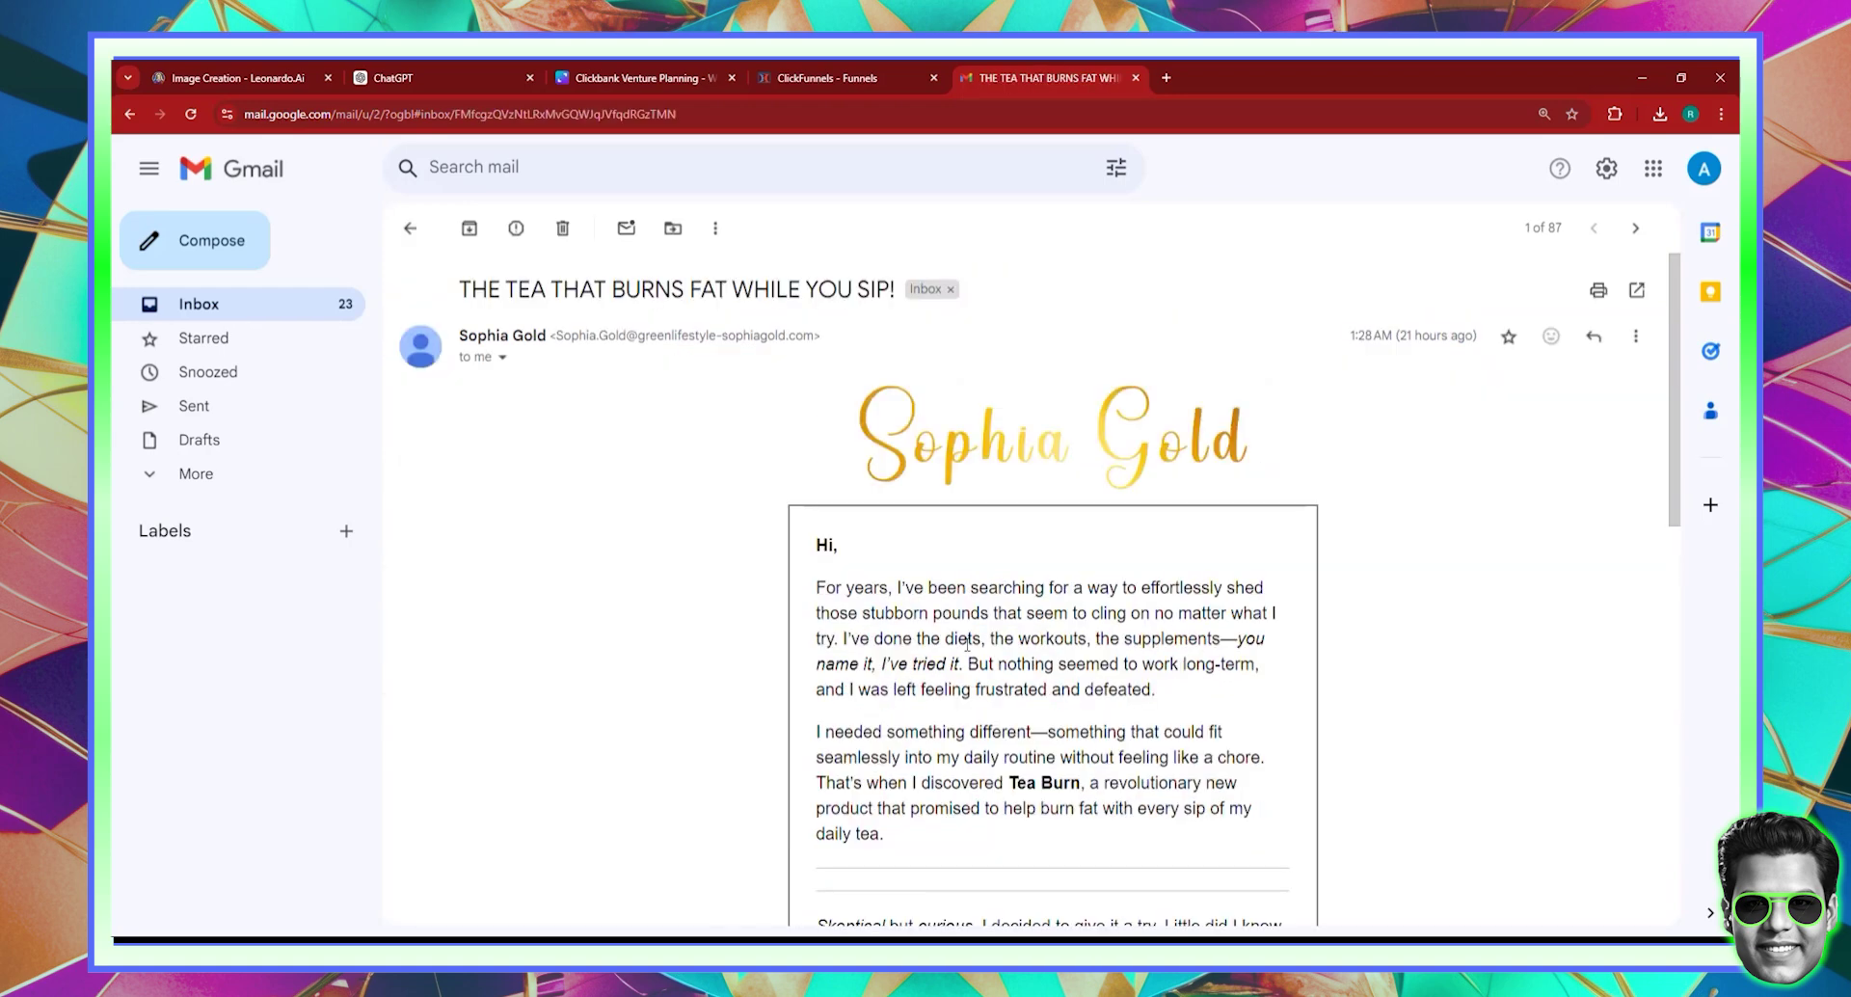
scroll(967, 643, "down", 7)
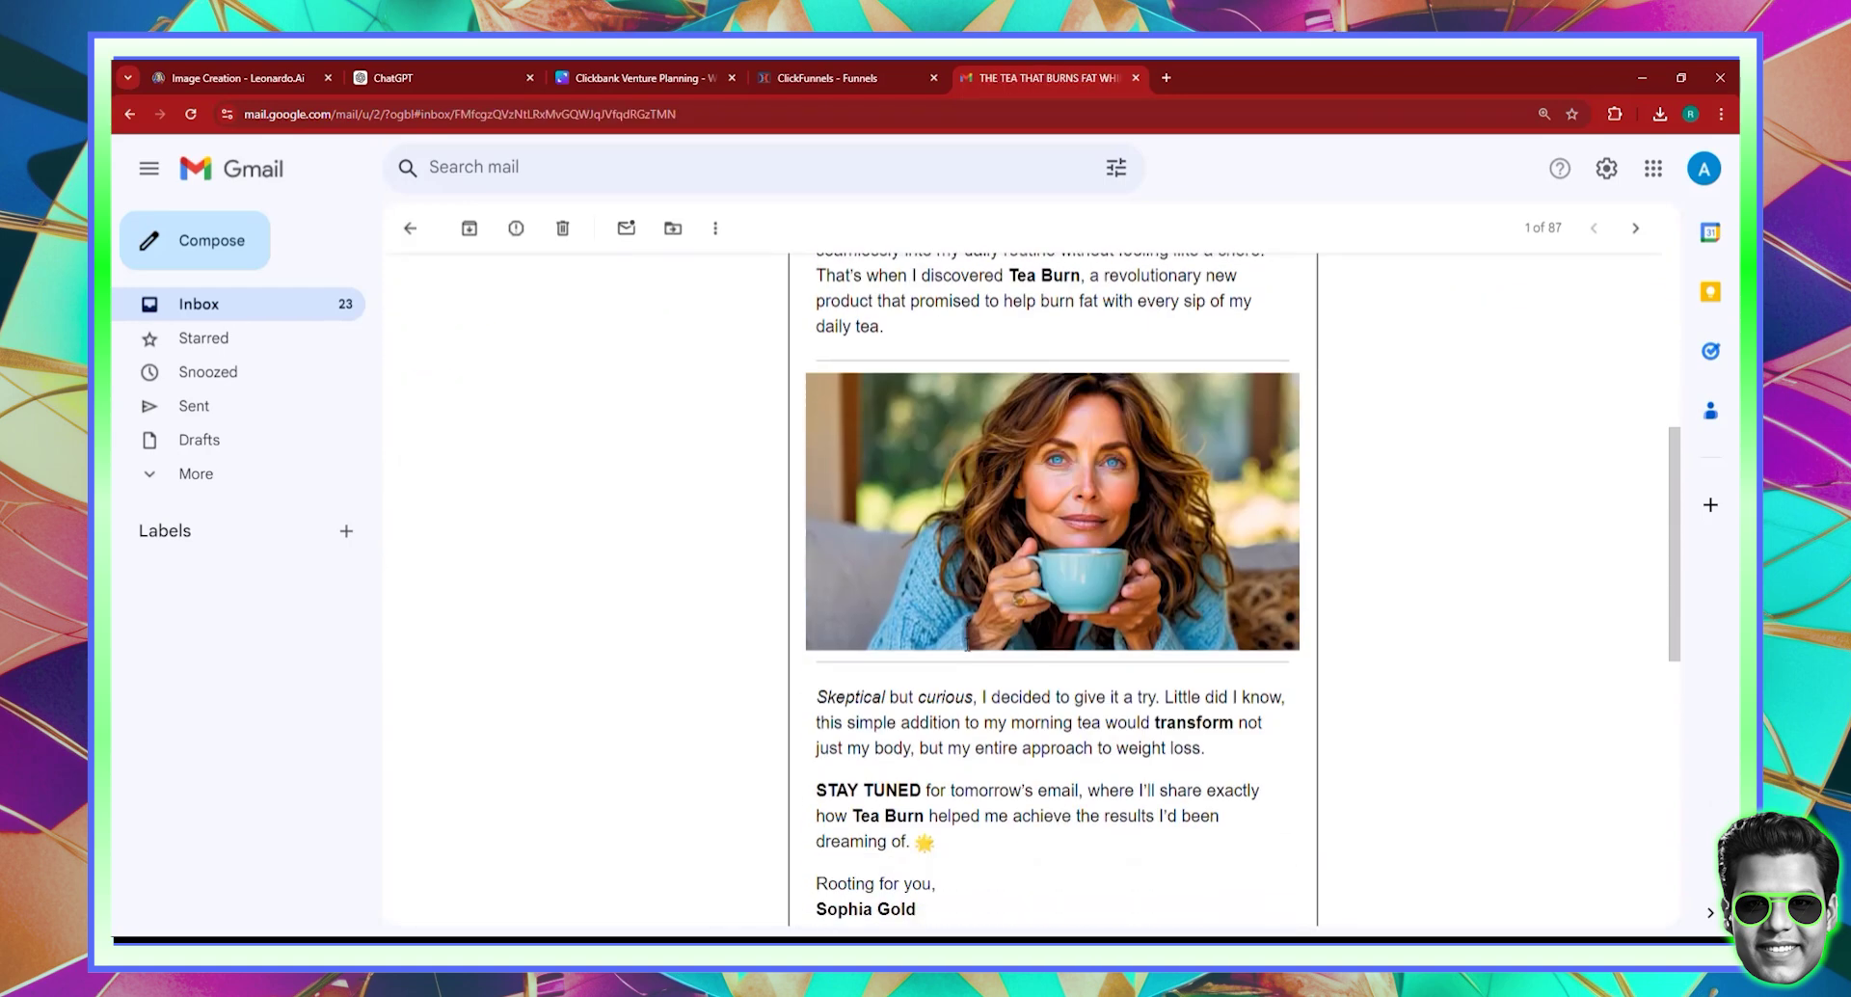
scroll(581, 358, "up", 7)
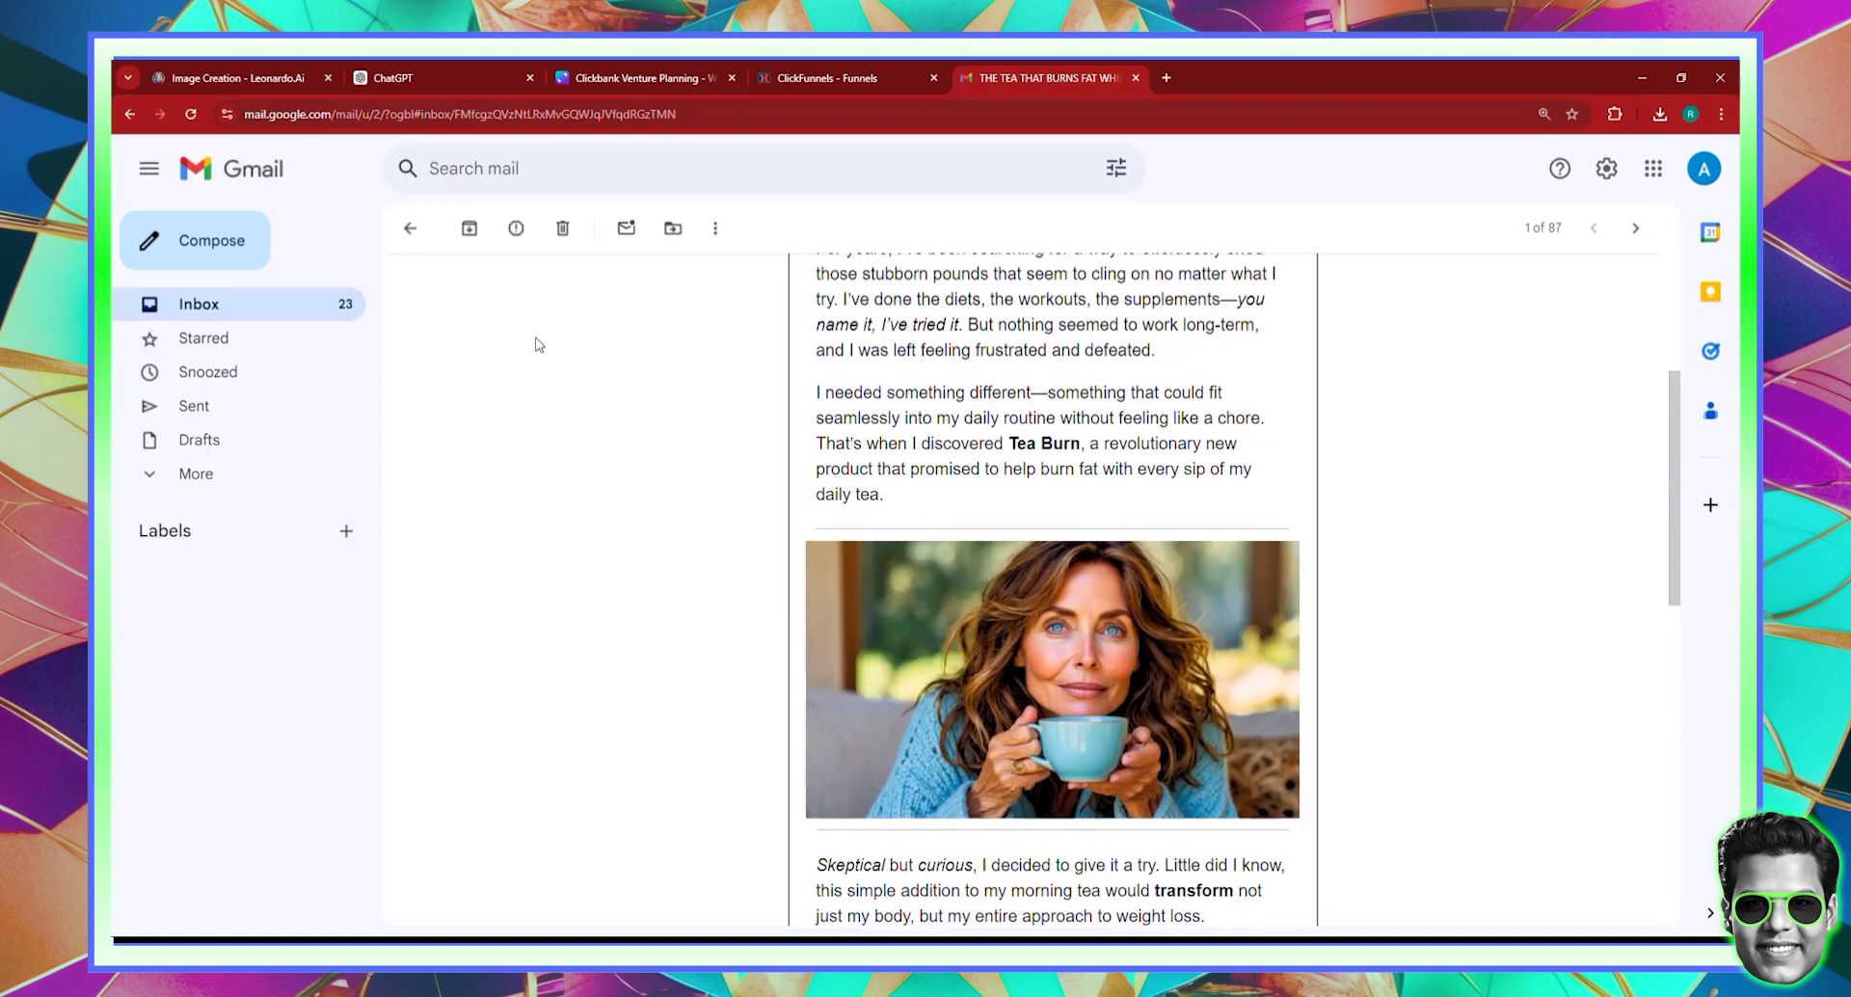
left_click(411, 228)
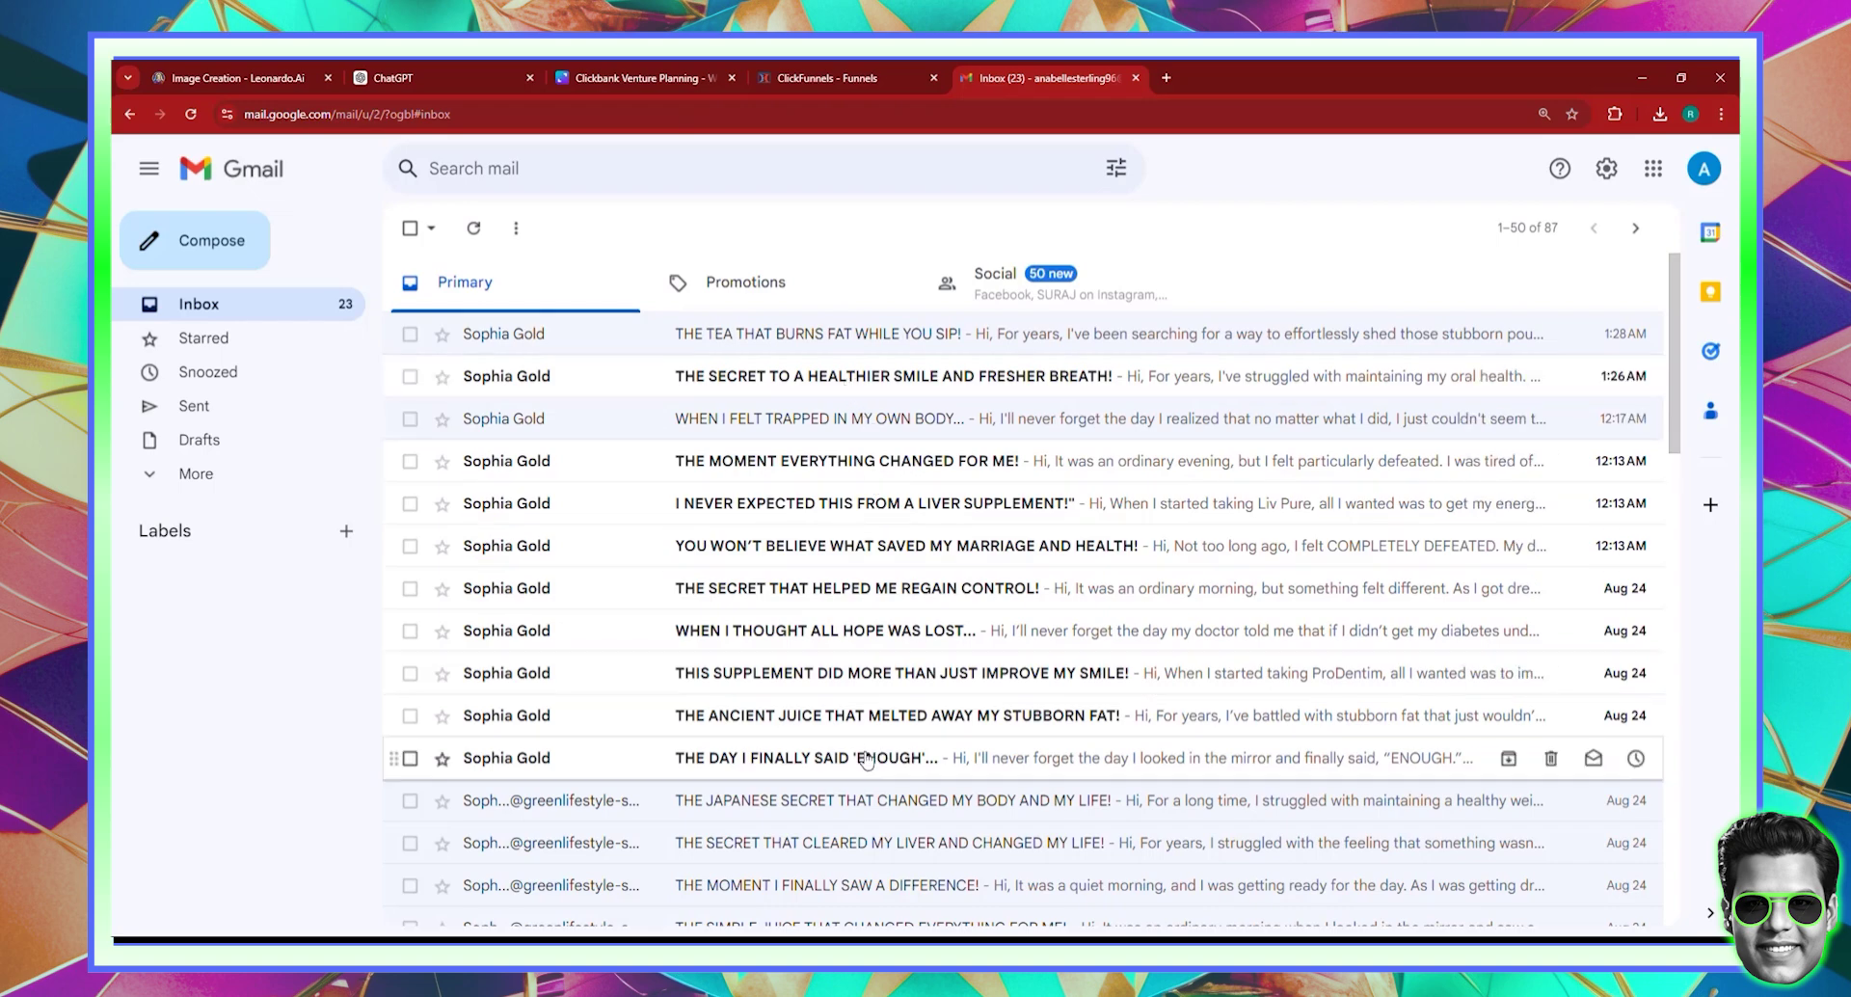
Read the 'THE SIMPLE JUICE THAT CHANGED EVERYTHING FOR ME!' and 'THE DAY I FINALLY SAID ENOUGH' emails.
scroll(888, 783, "down", 3)
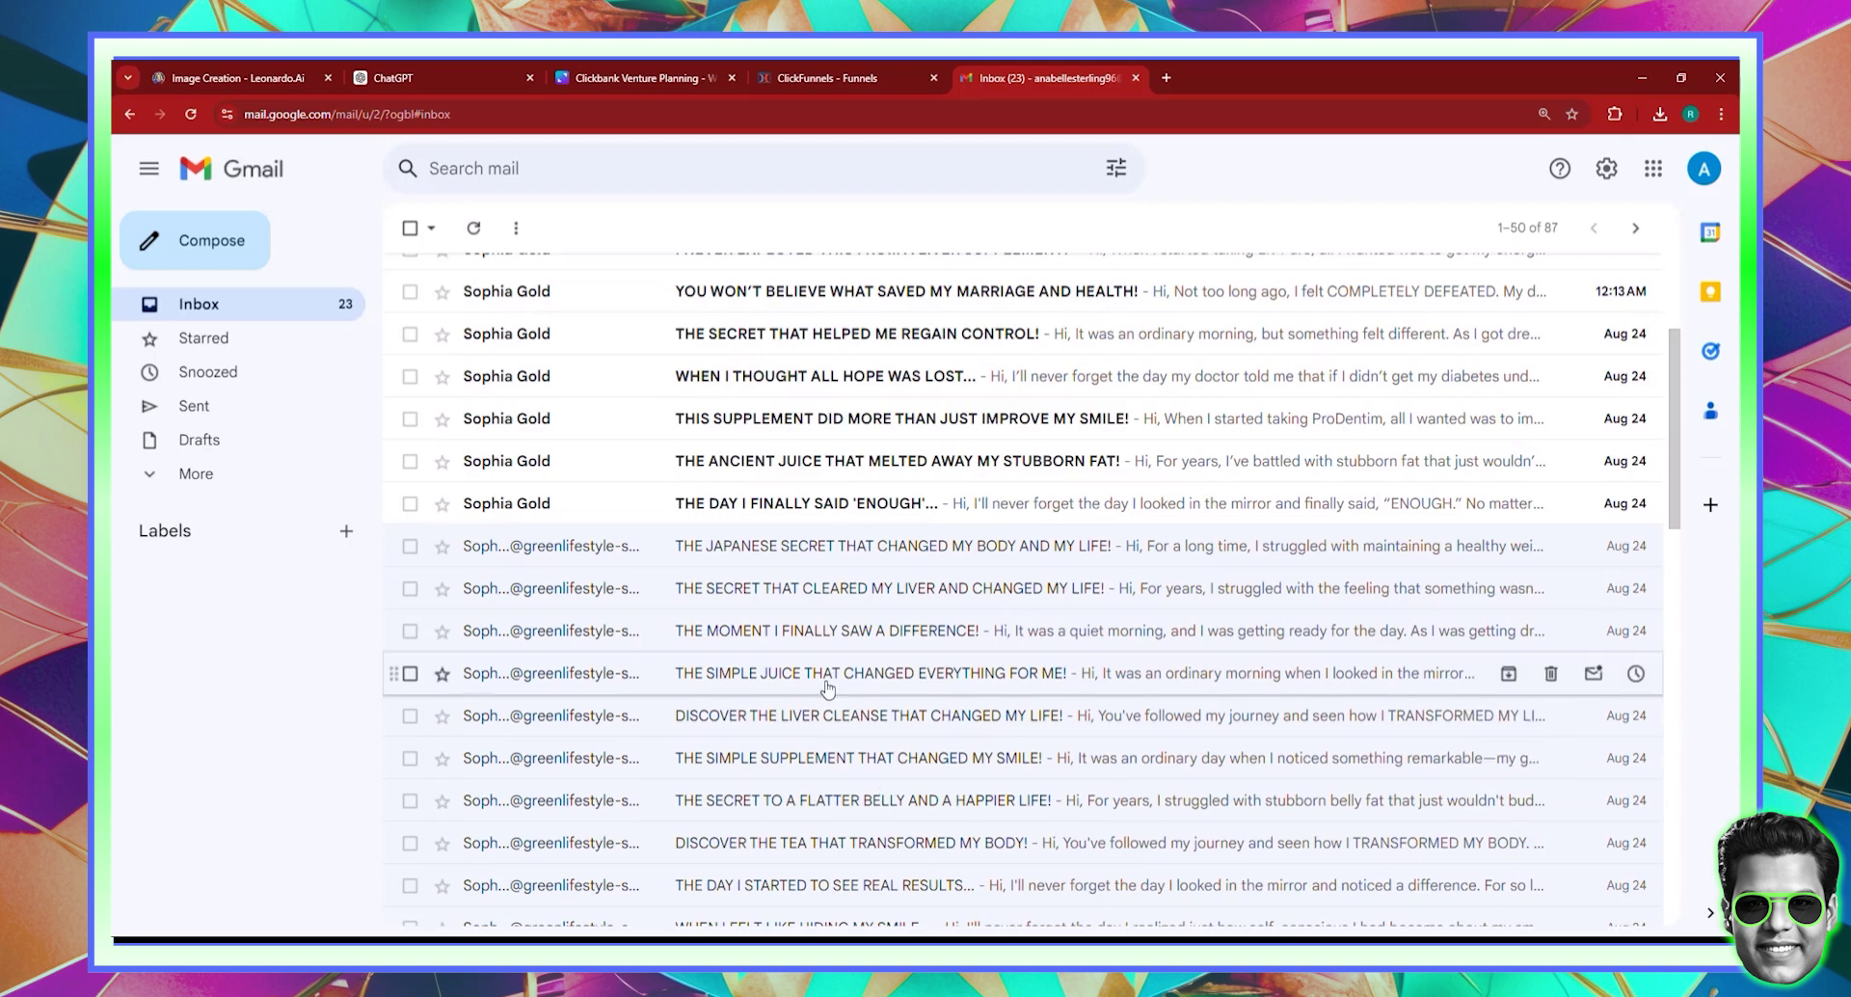
left_click(826, 684)
scroll(827, 687, "down", 6)
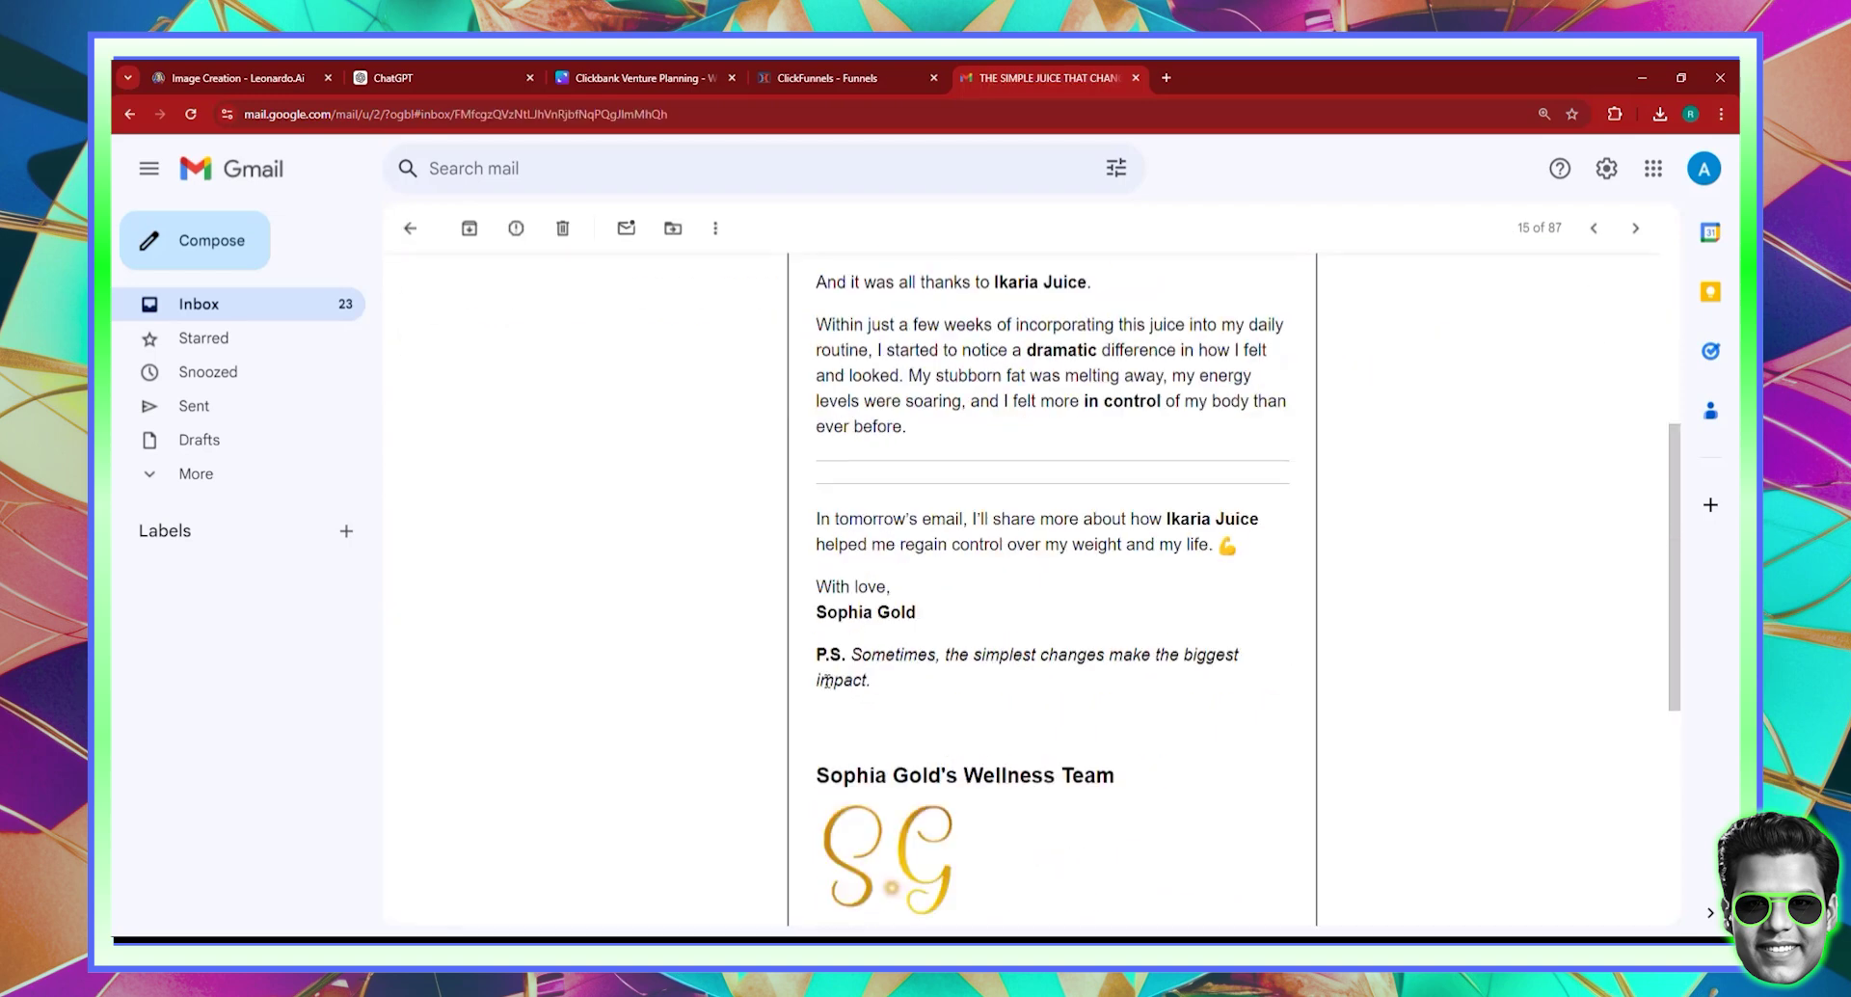
scroll(830, 688, "up", 1)
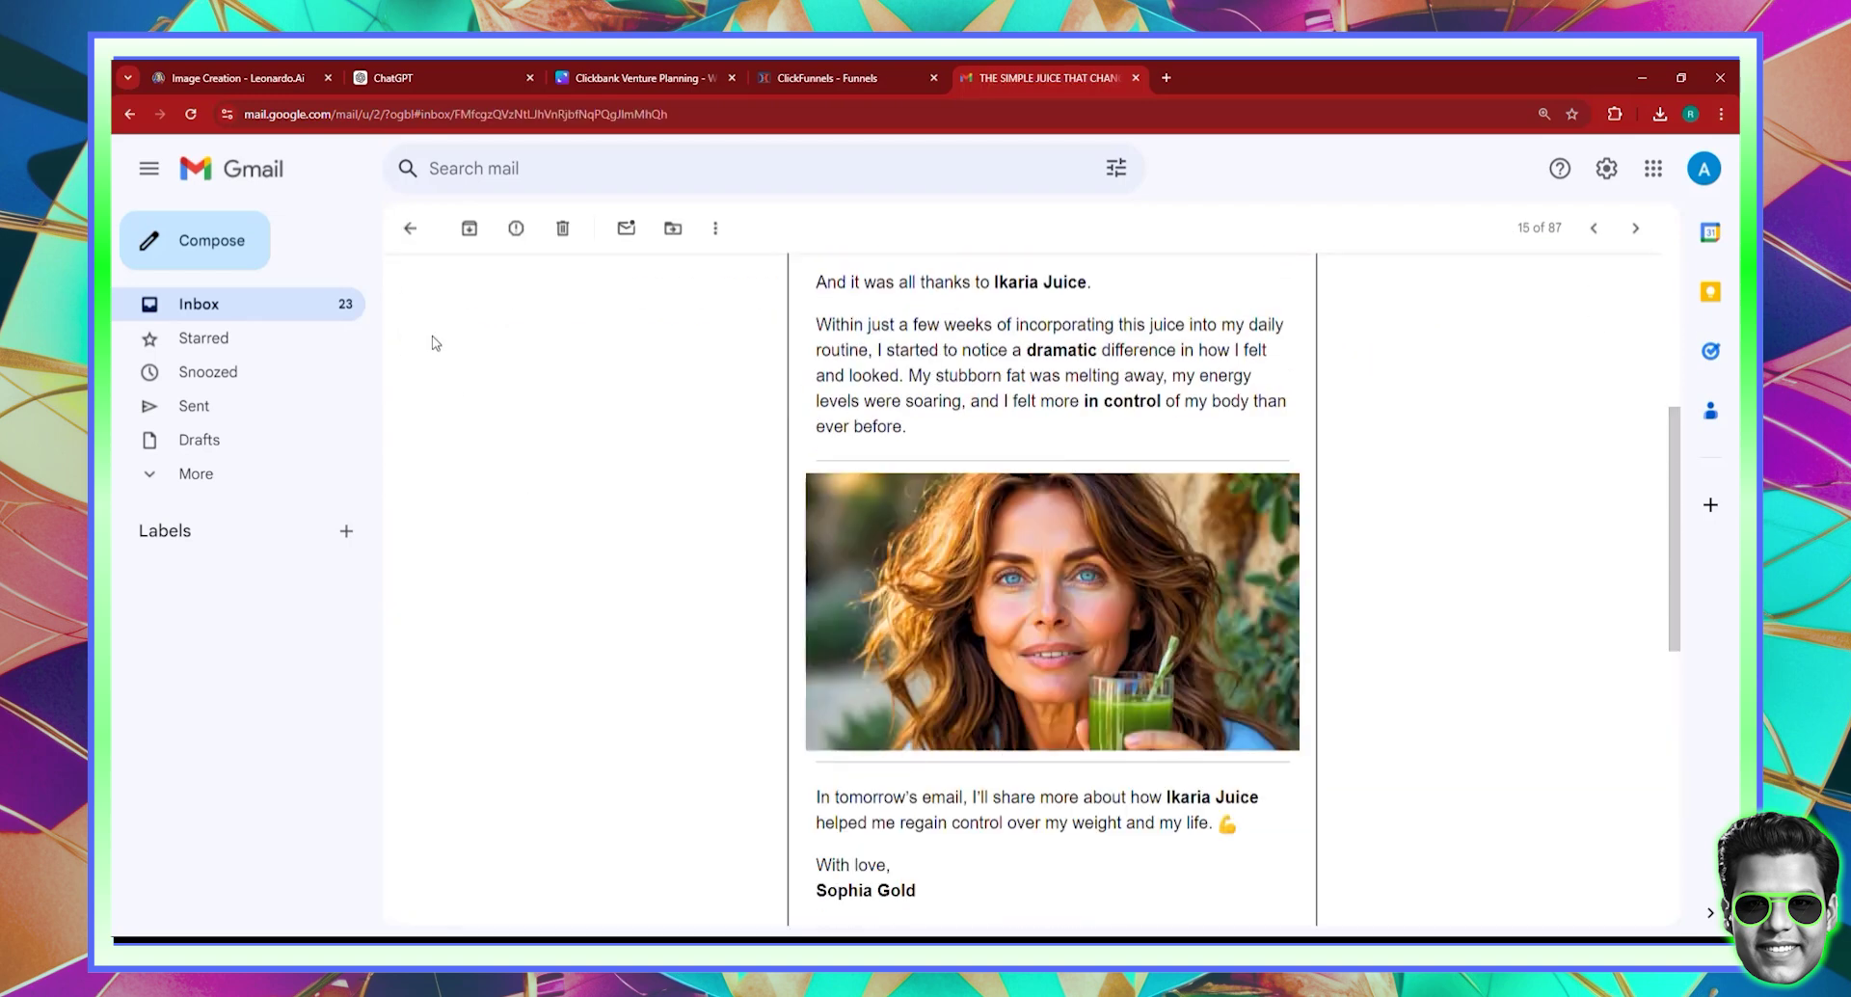
left_click(410, 227)
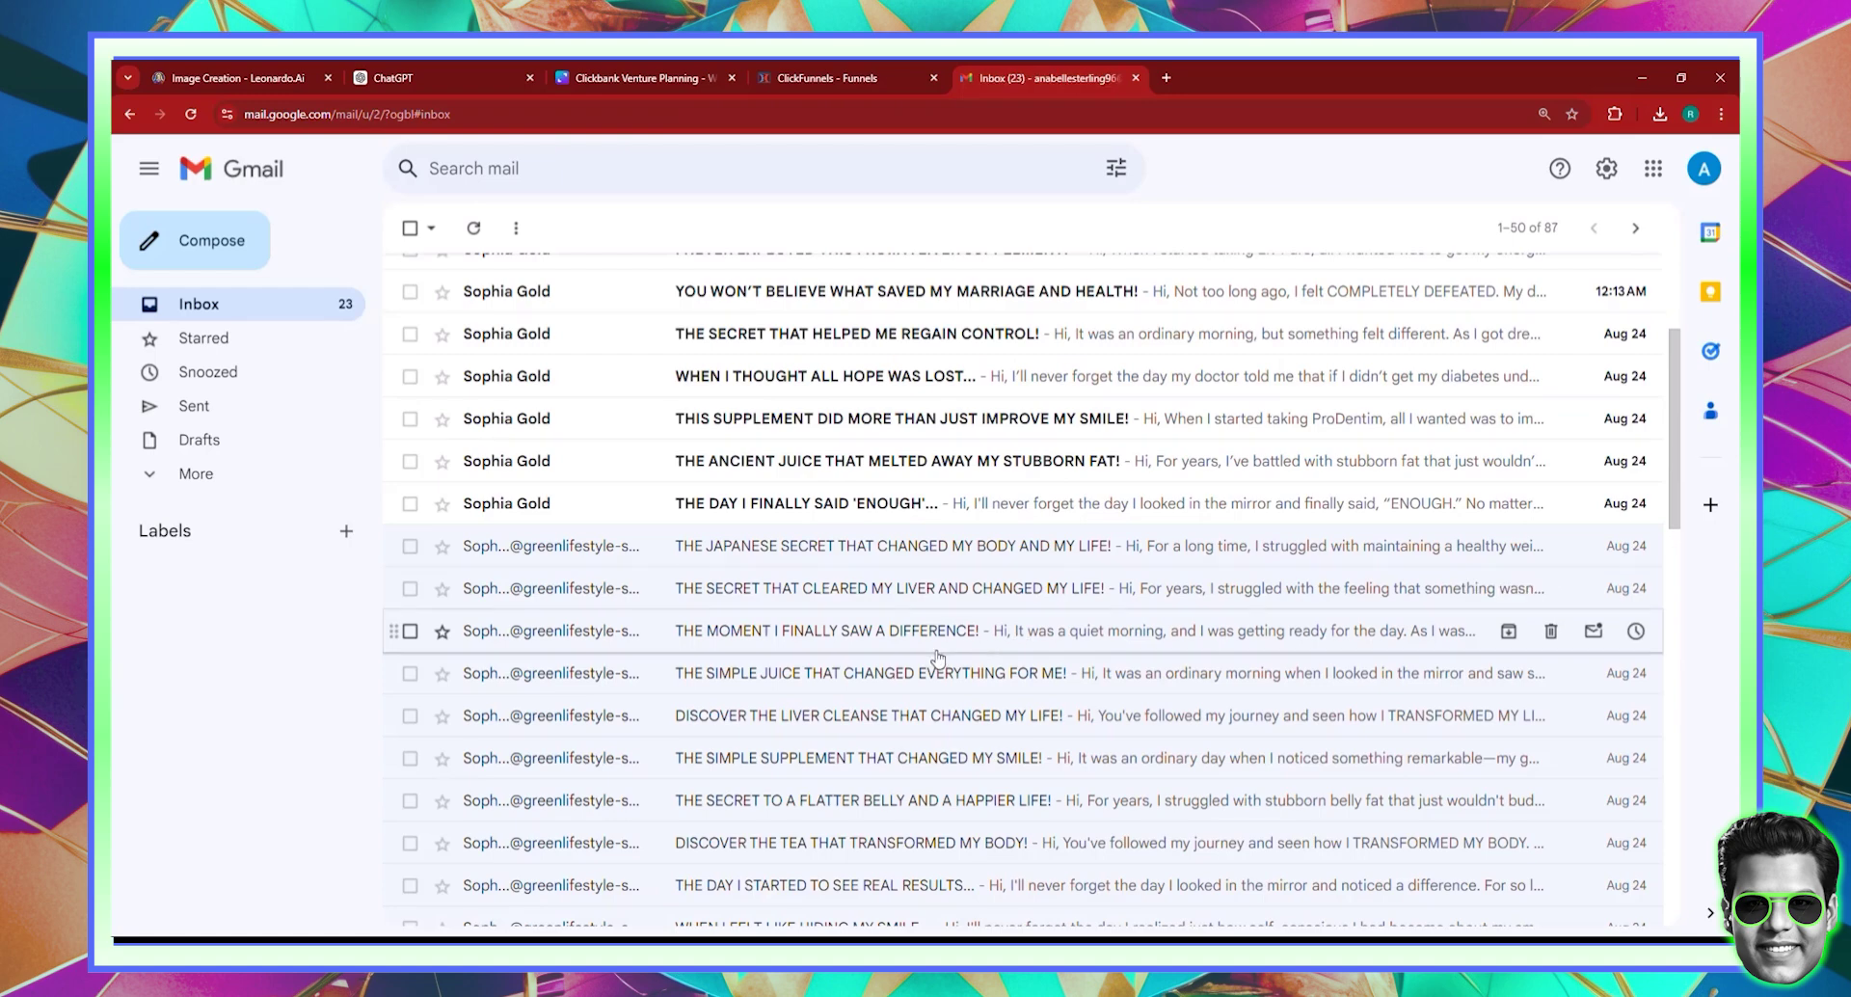
left_click(822, 520)
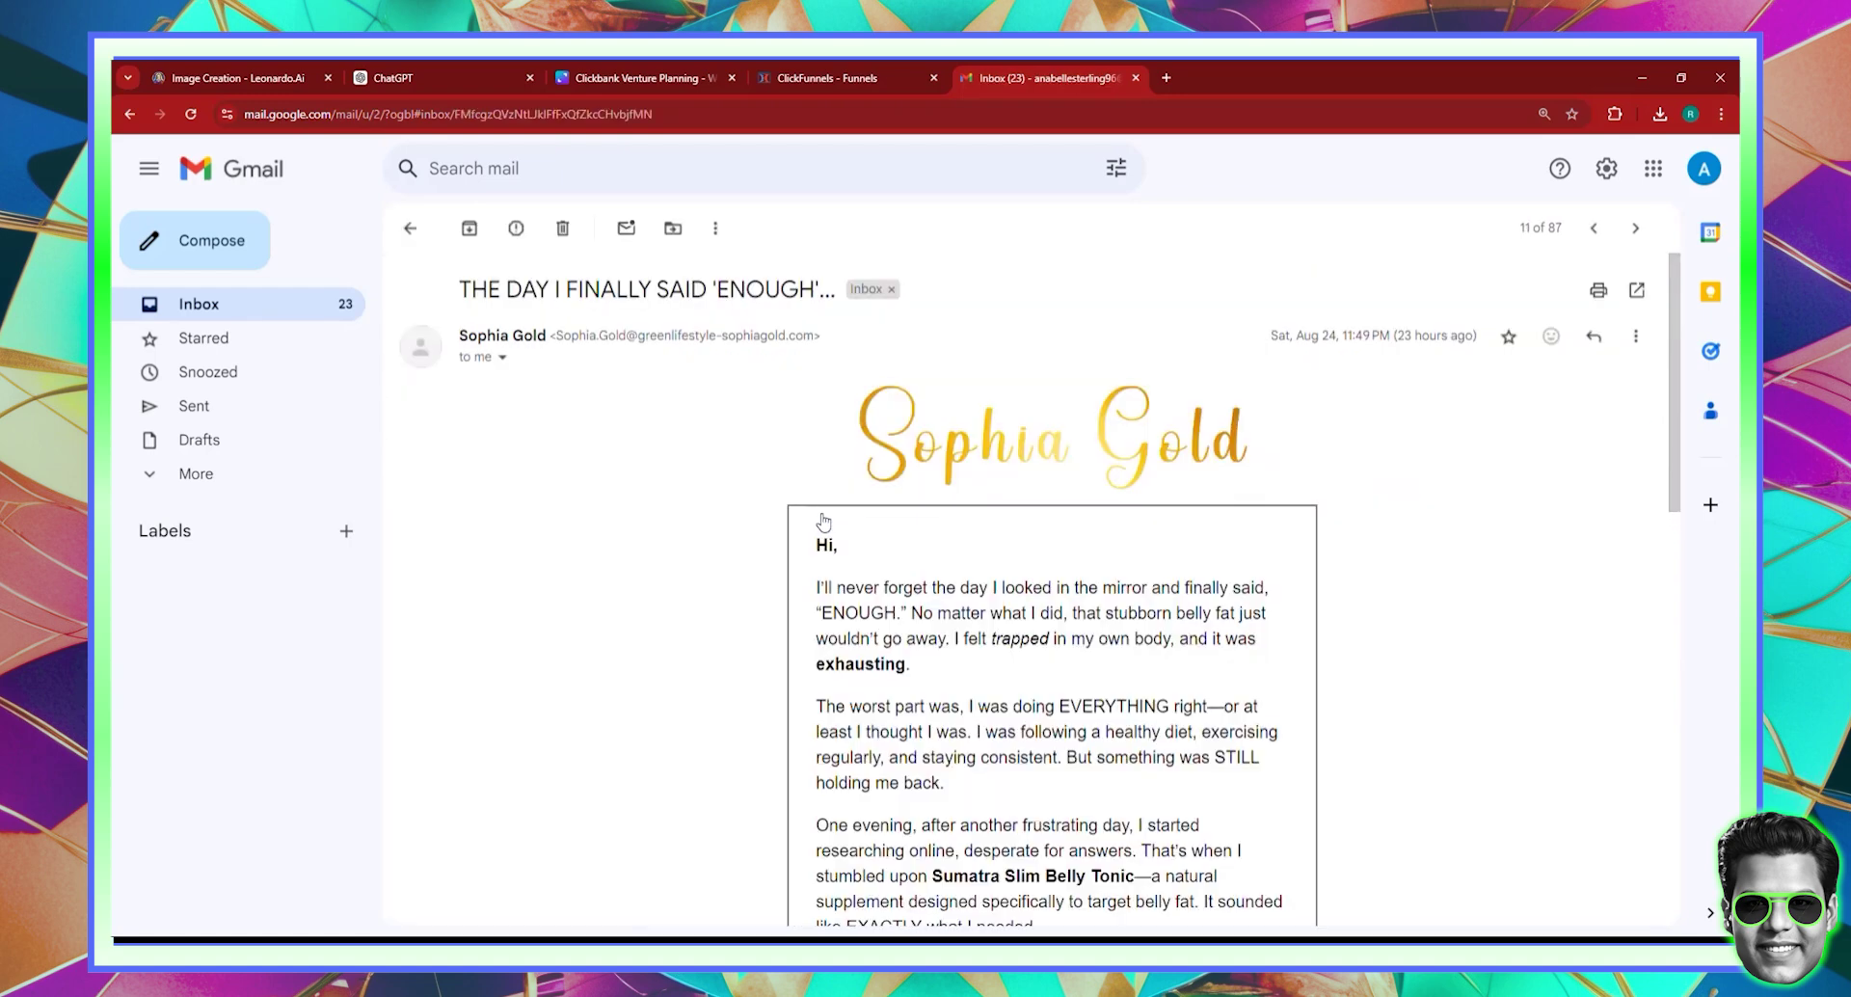
scroll(848, 525, "down", 10)
scroll(856, 538, "up", 4)
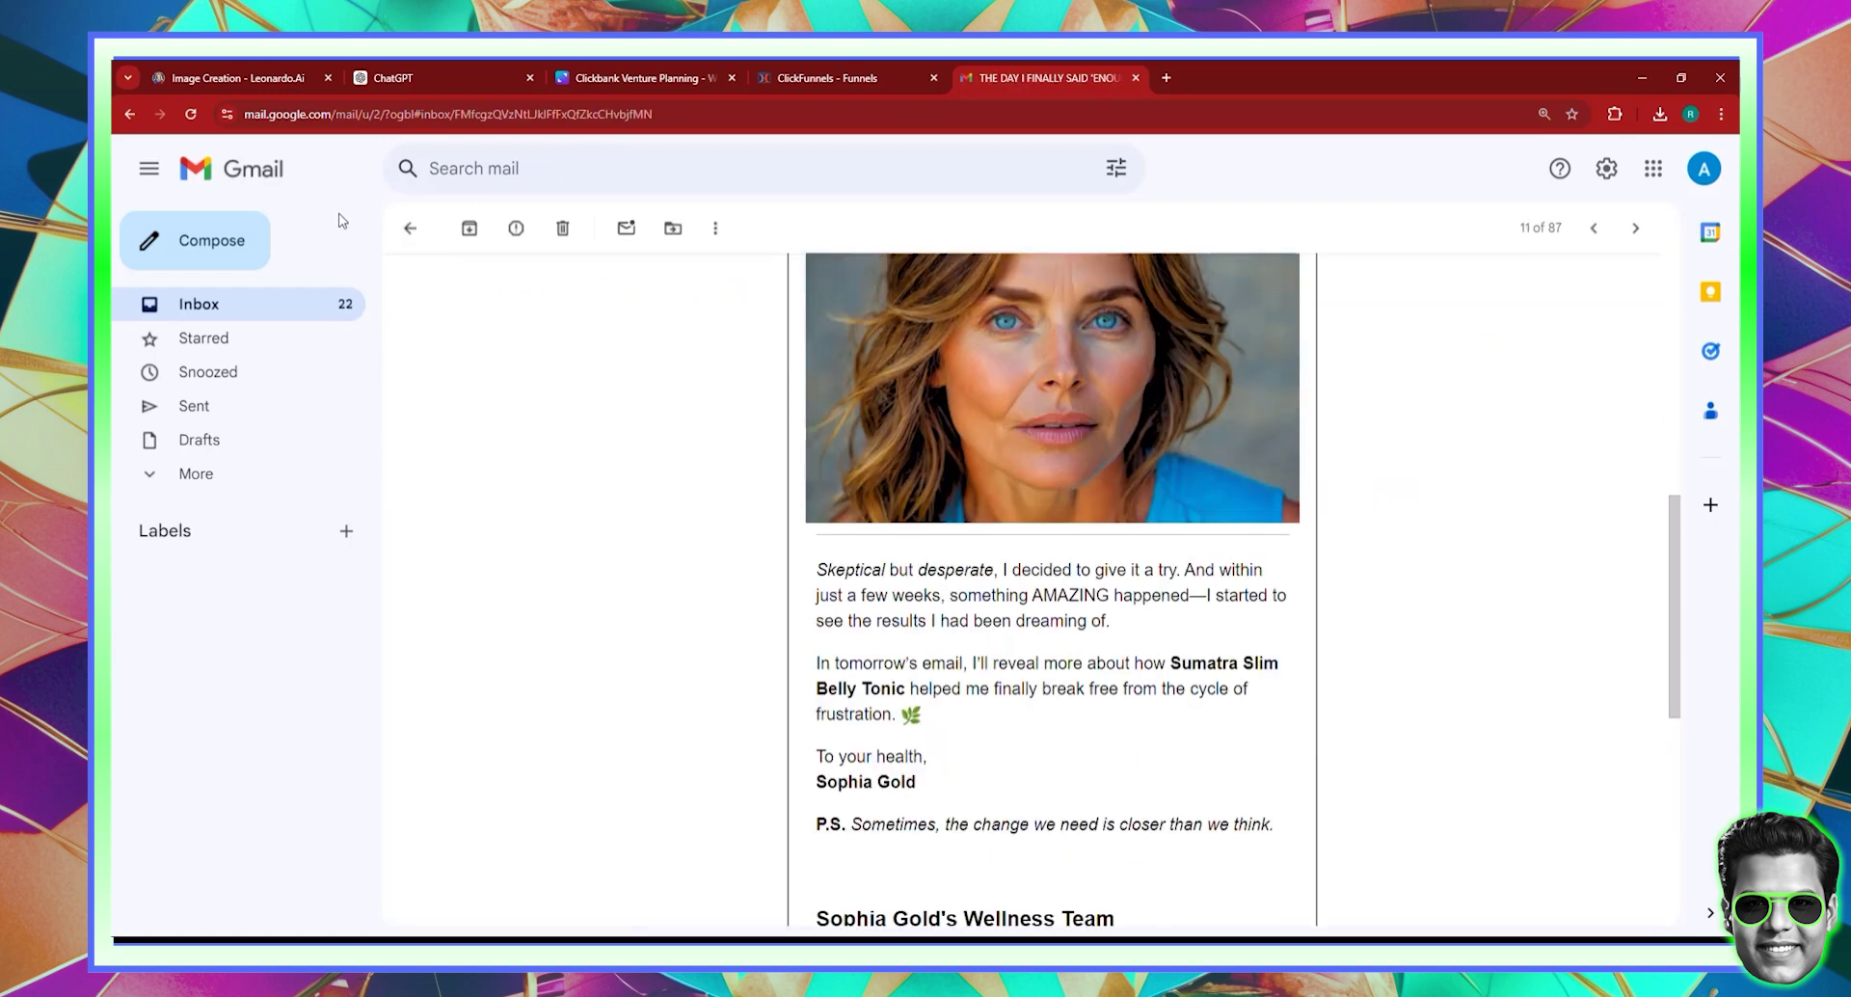
left_click(406, 229)
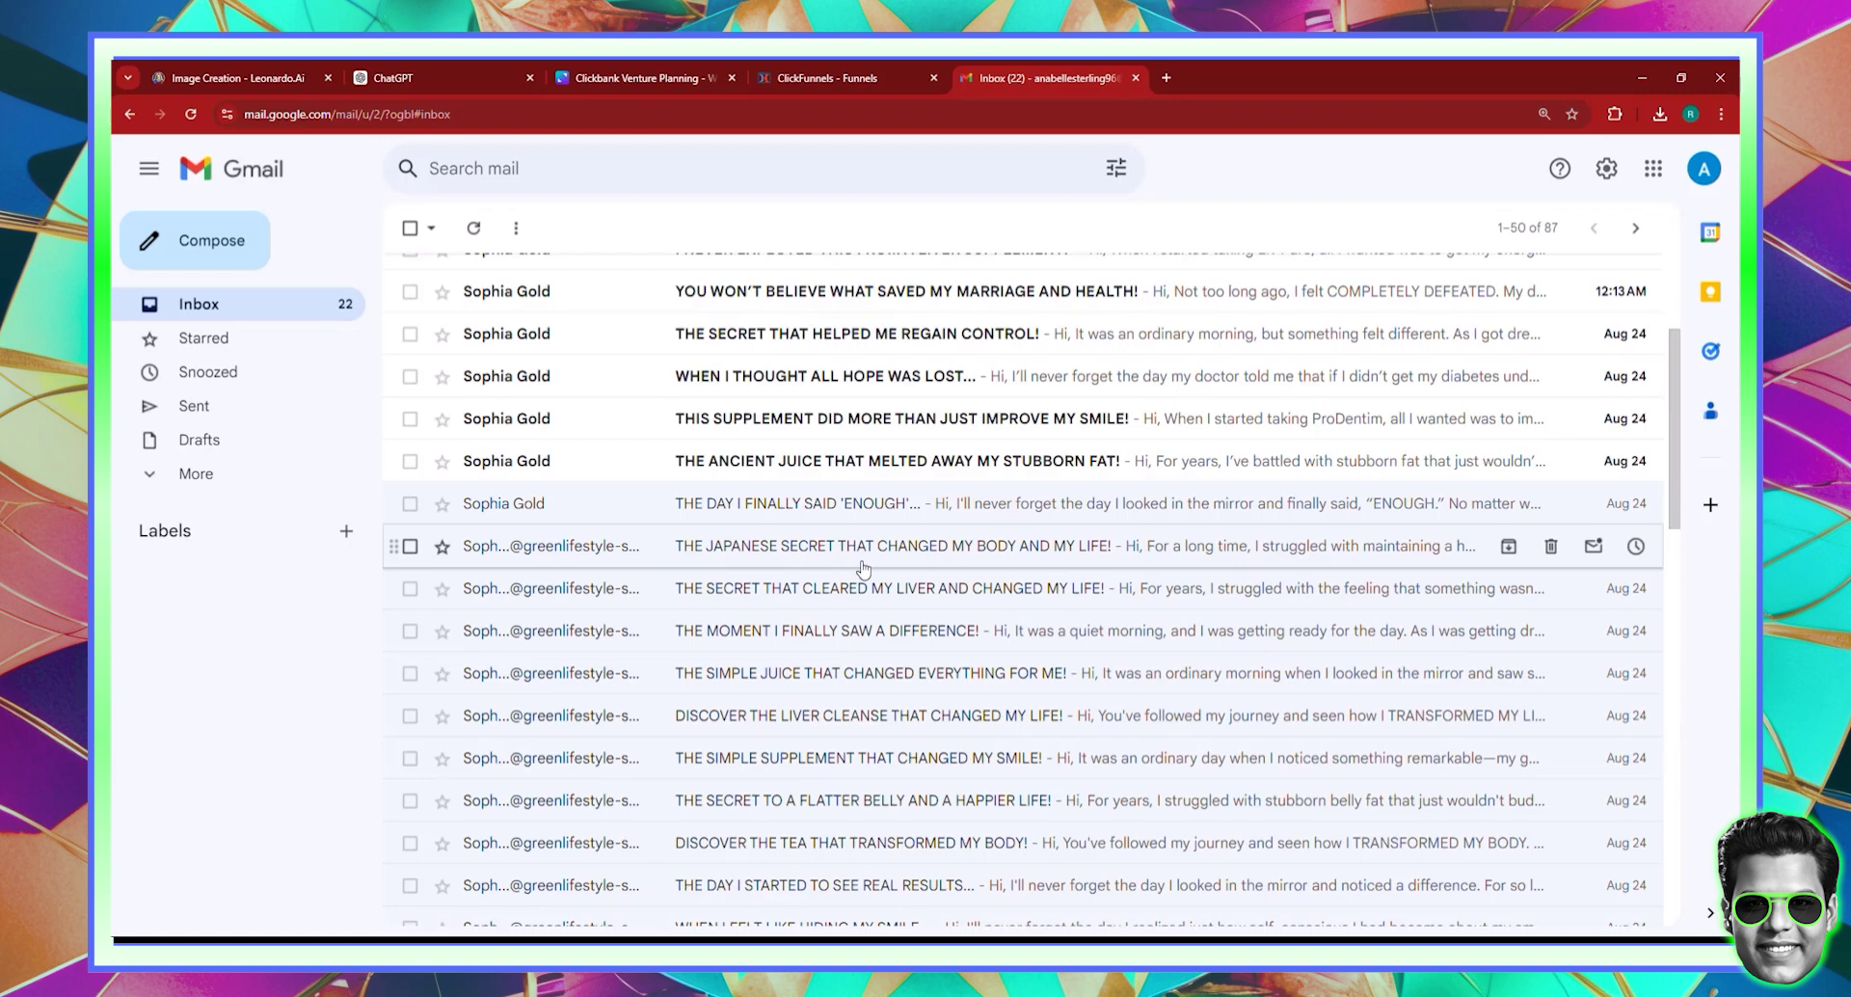
Read the 'THE SIMPLE SUPPLEMENT THAT CHANGED MY SMILE!' and 'THE MOMENT I FINALLY SAW A DIFFERENCE!' emails.
scroll(863, 568, "down", 3)
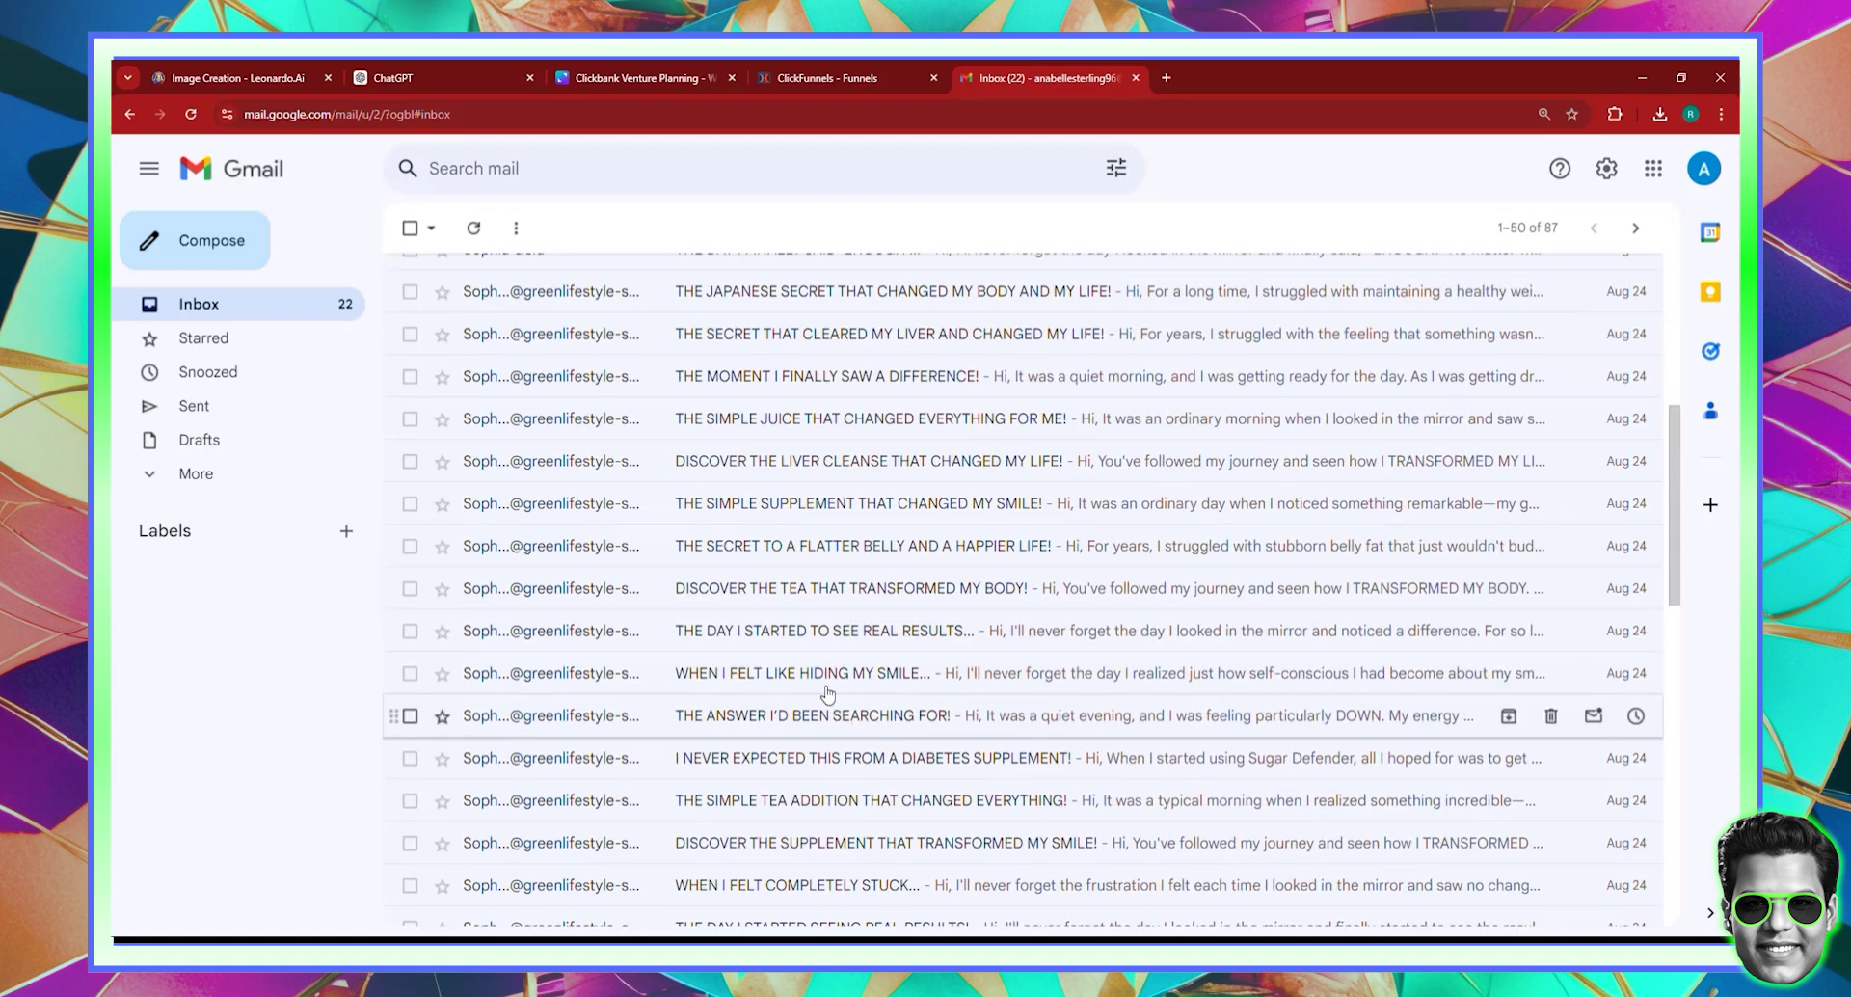
left_click(796, 506)
scroll(819, 519, "down", 5)
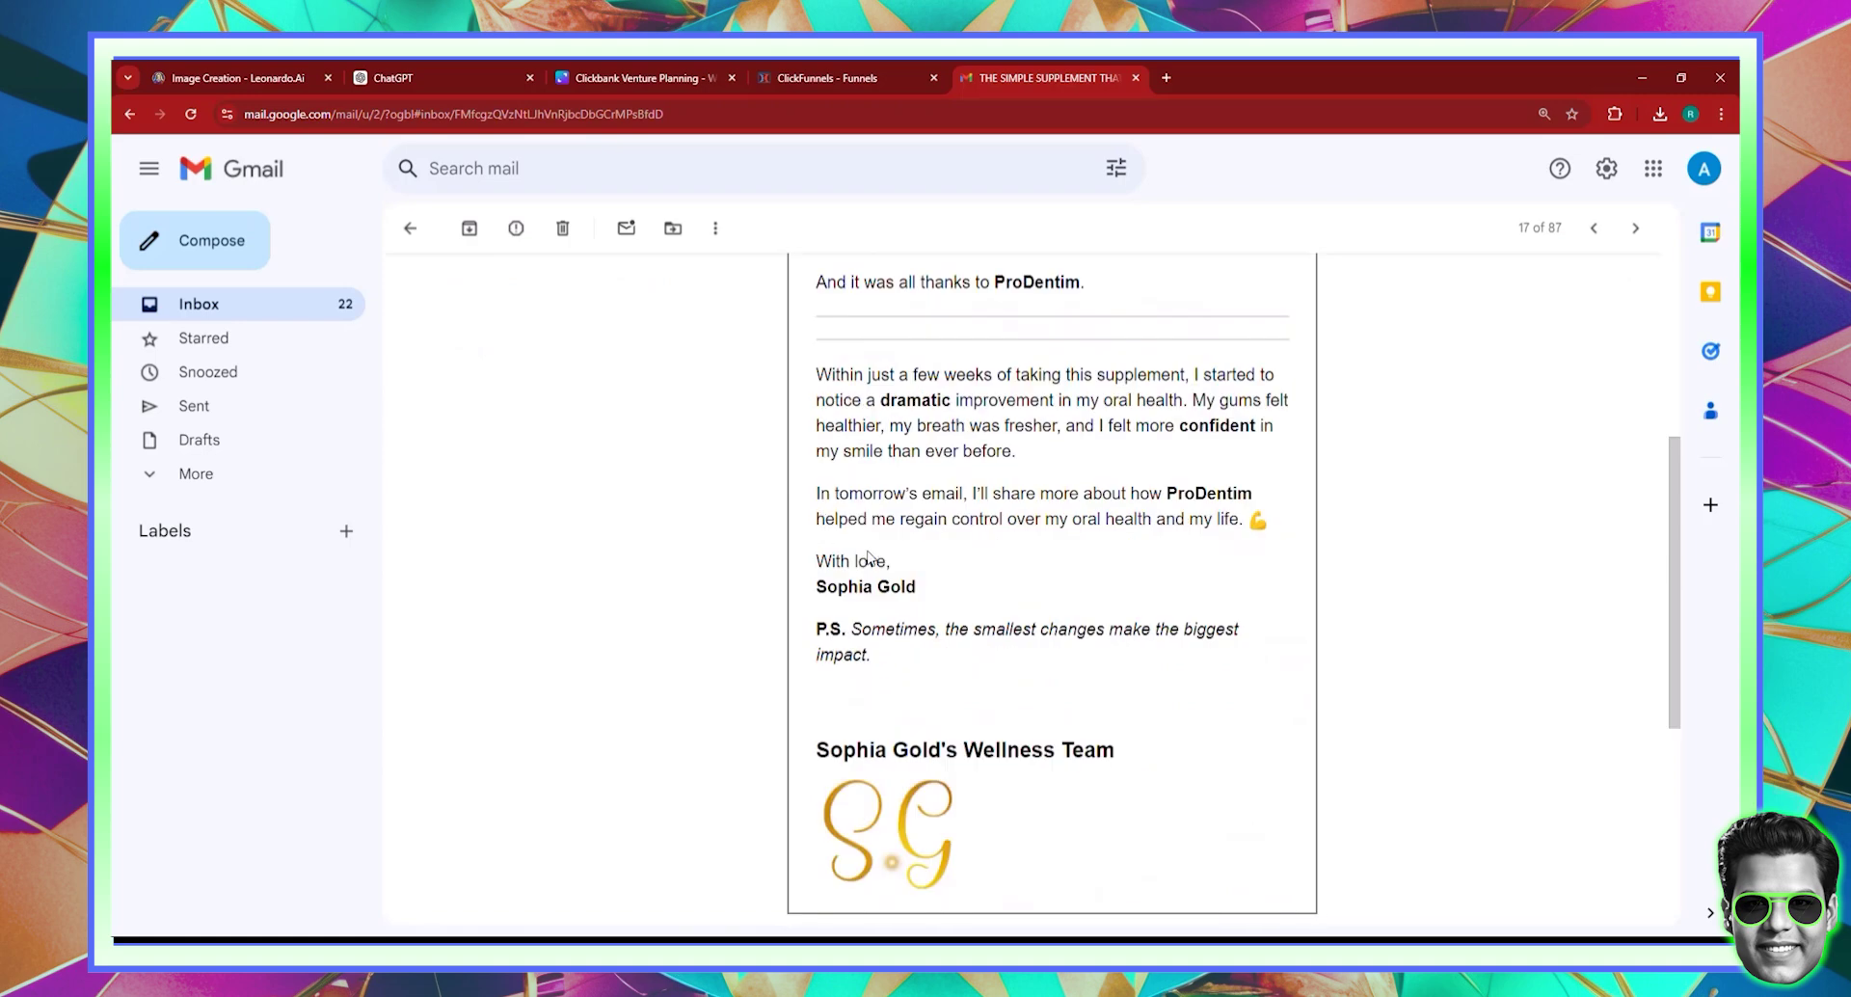
left_click(412, 229)
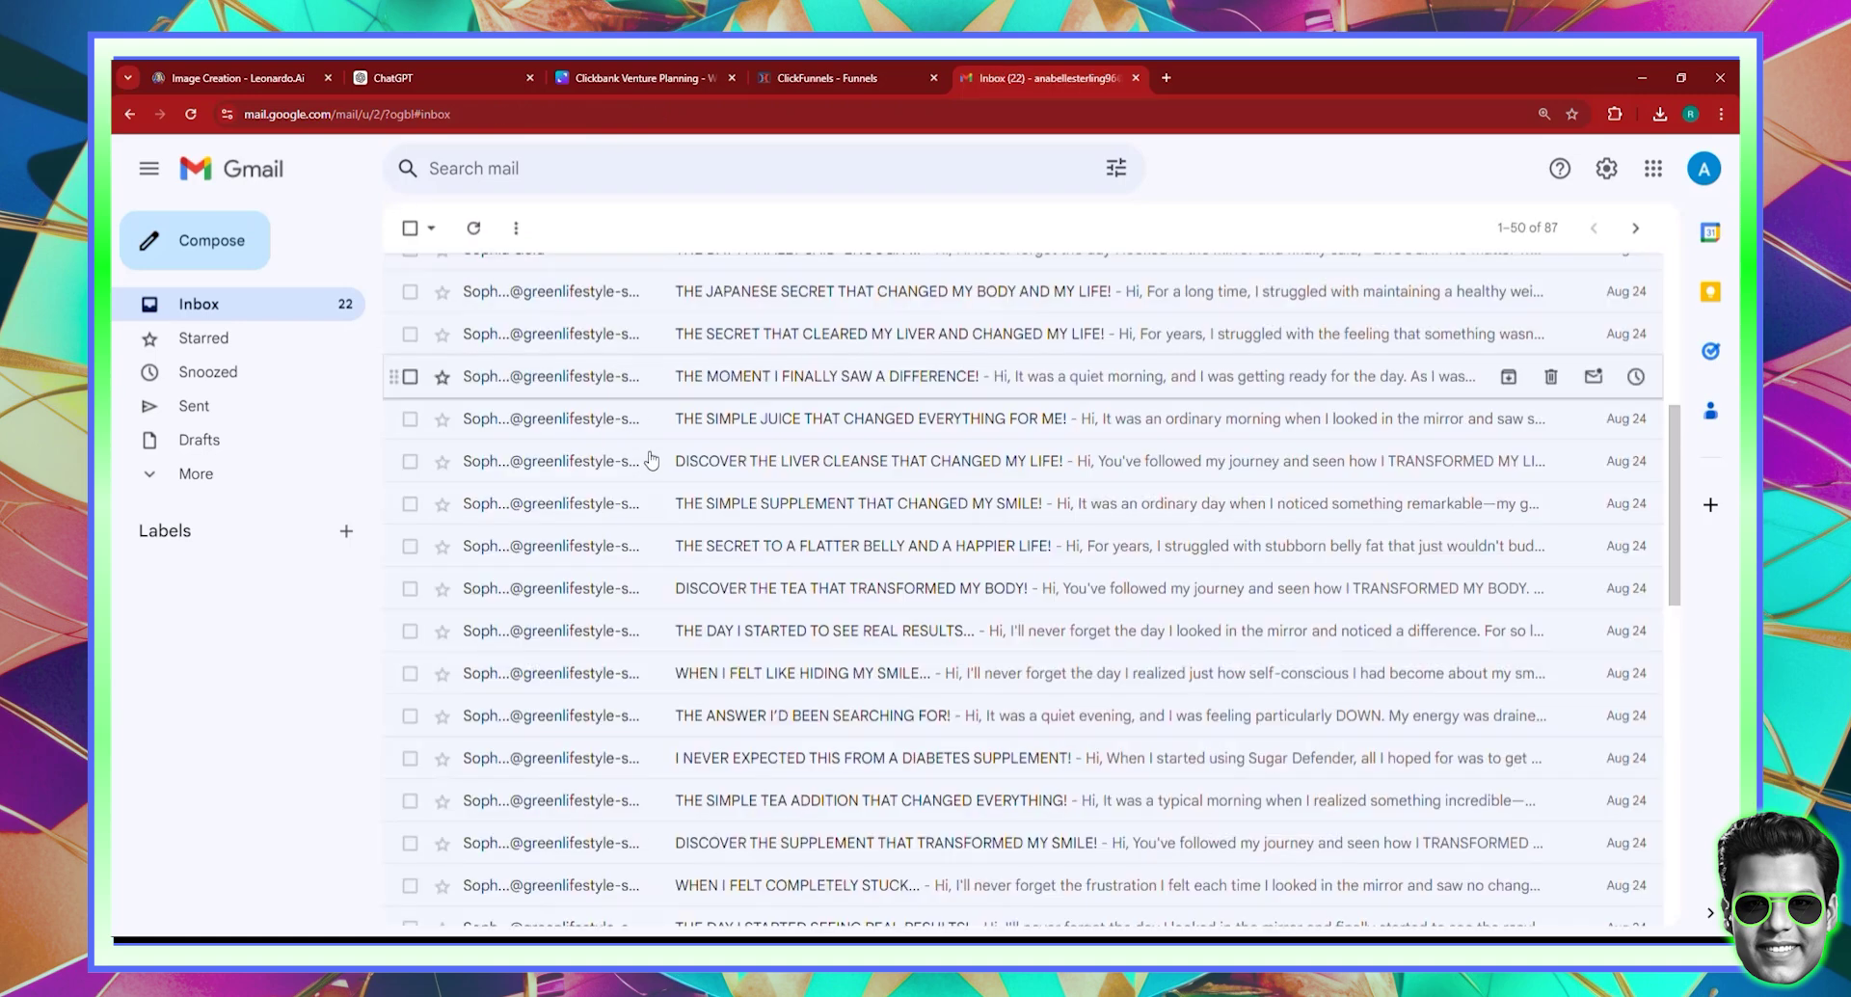
left_click(718, 386)
scroll(748, 480, "down", 10)
scroll(748, 480, "up", 4)
left_click(407, 226)
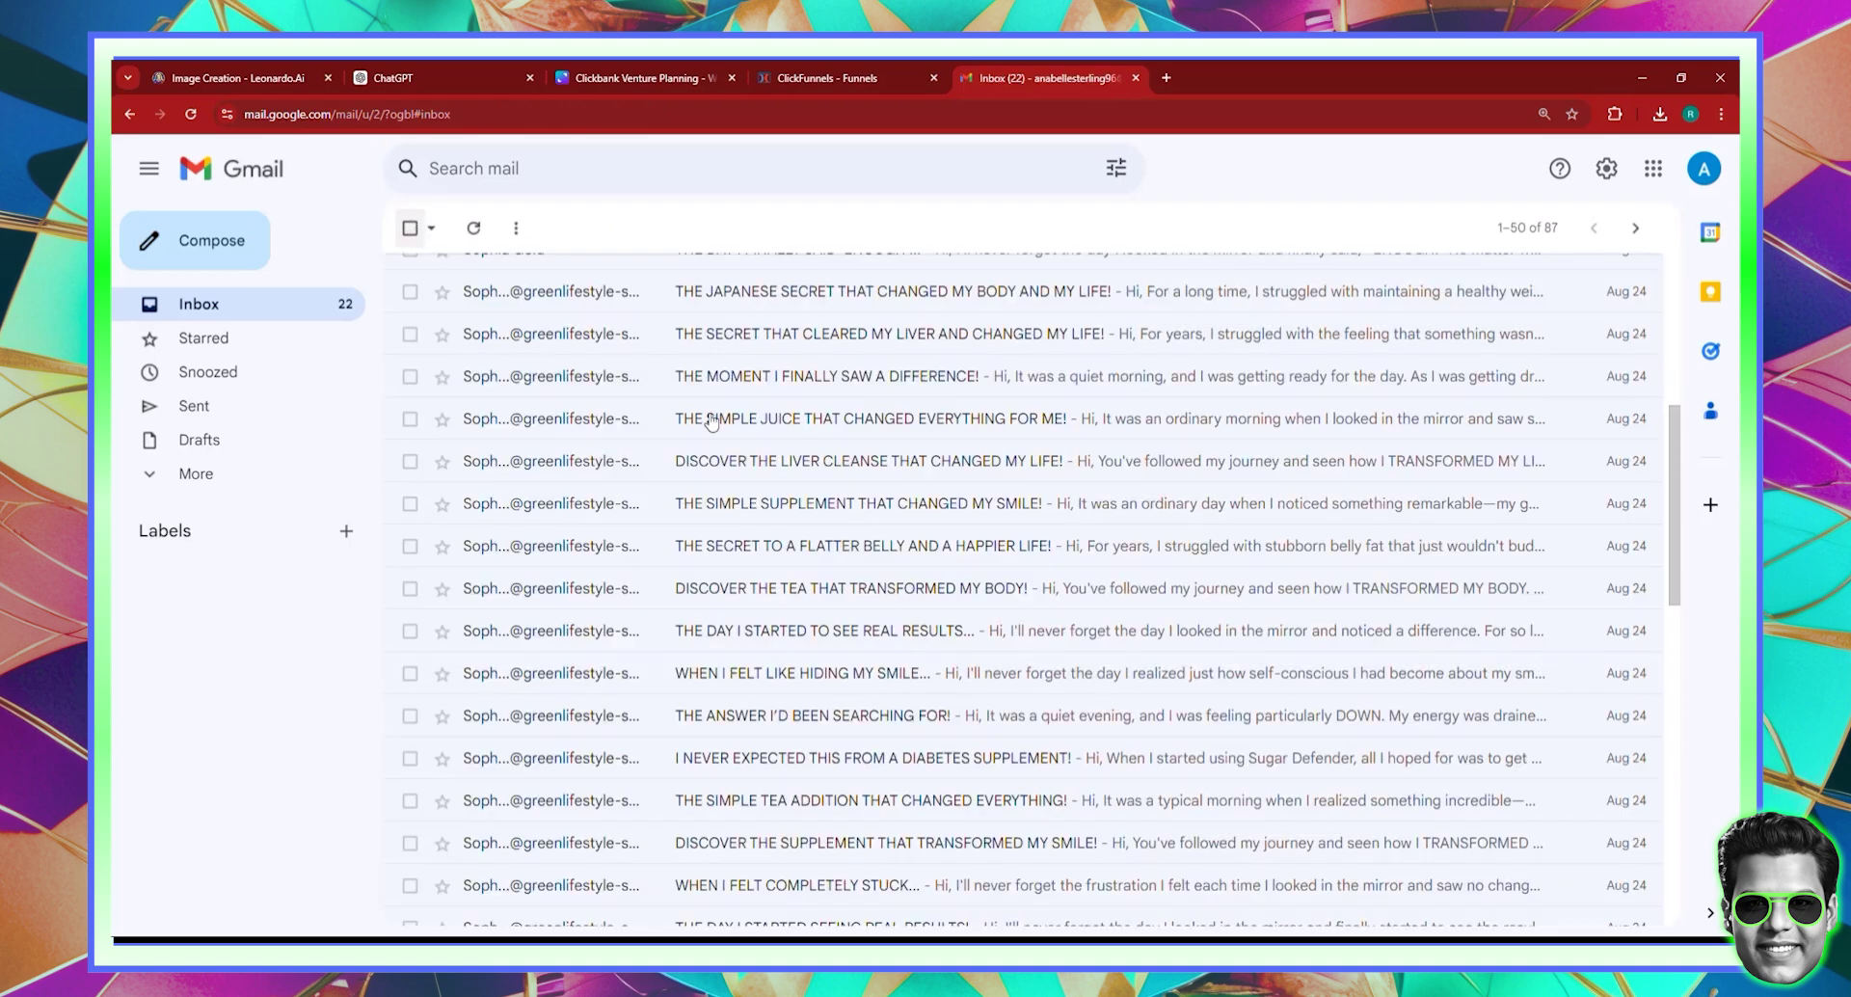
Read the 'THIS SUPPLEMENT DID MORE THAN JUST IMPROVE MY SMILE!' email and return to the inbox.
scroll(921, 508, "up", 3)
left_click(868, 416)
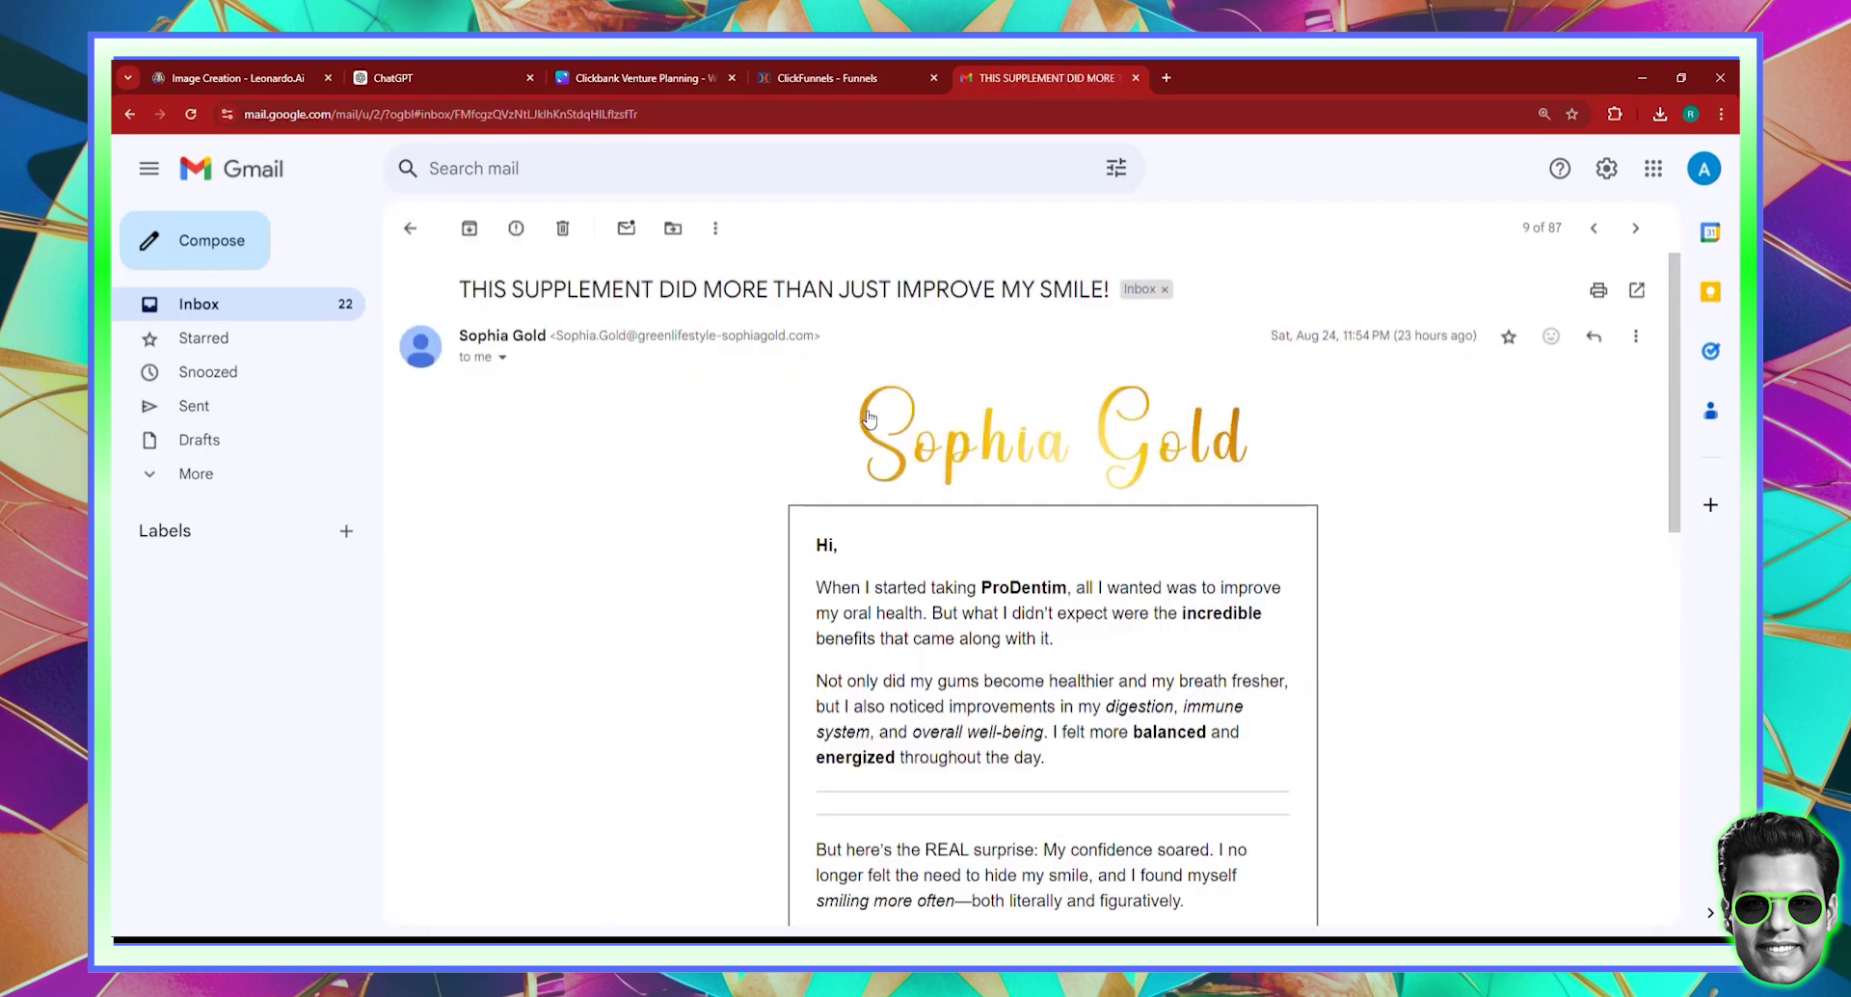
scroll(841, 492, "down", 8)
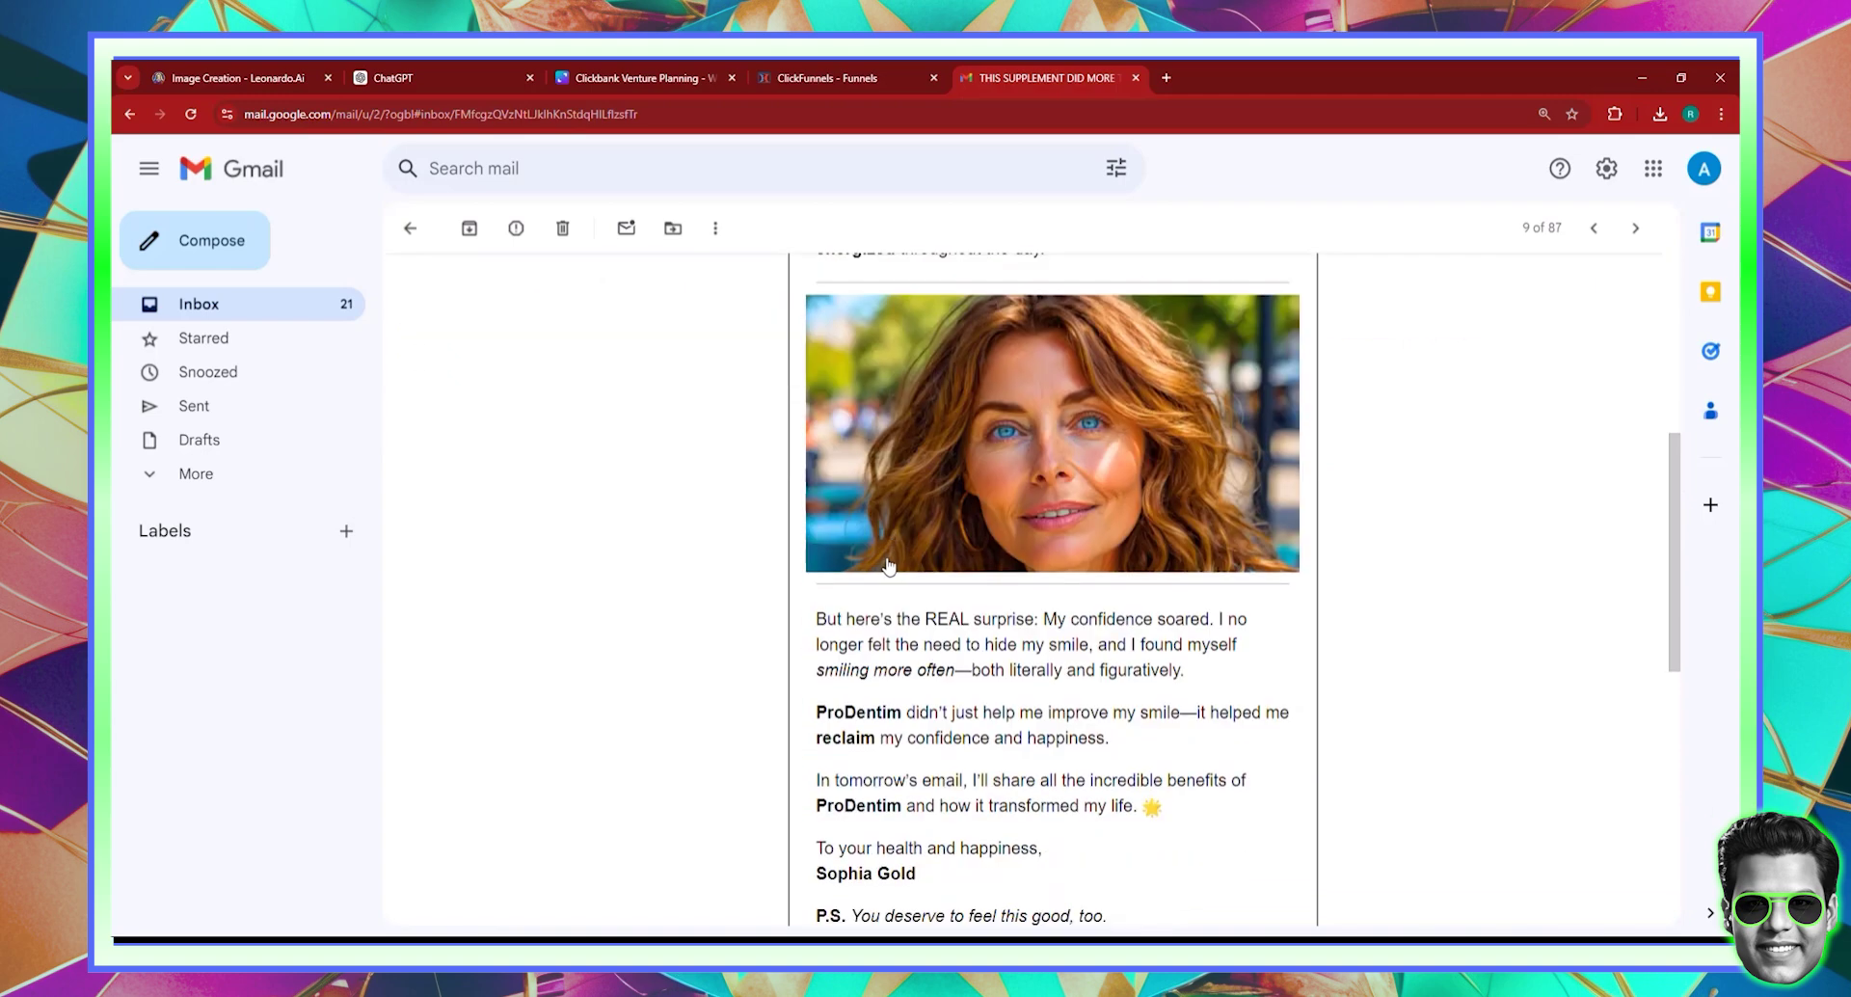
scroll(899, 590, "up", 2)
scroll(900, 590, "up", 6)
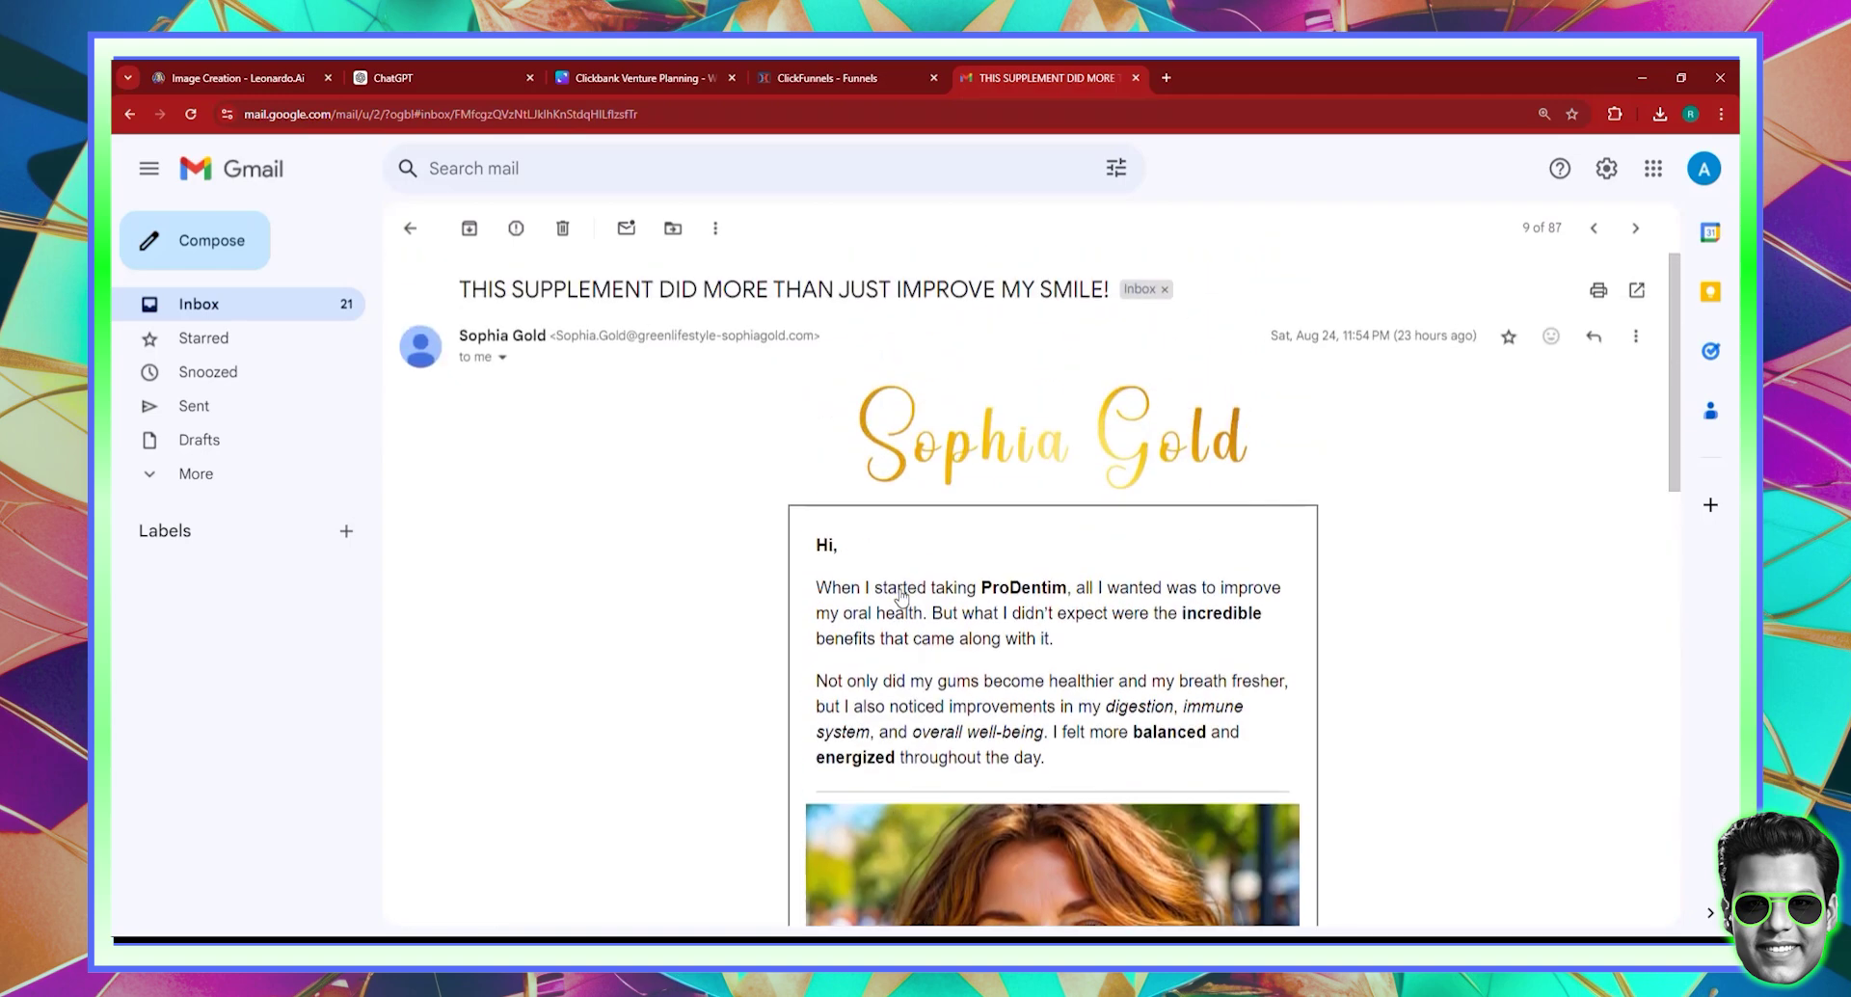
left_click(231, 302)
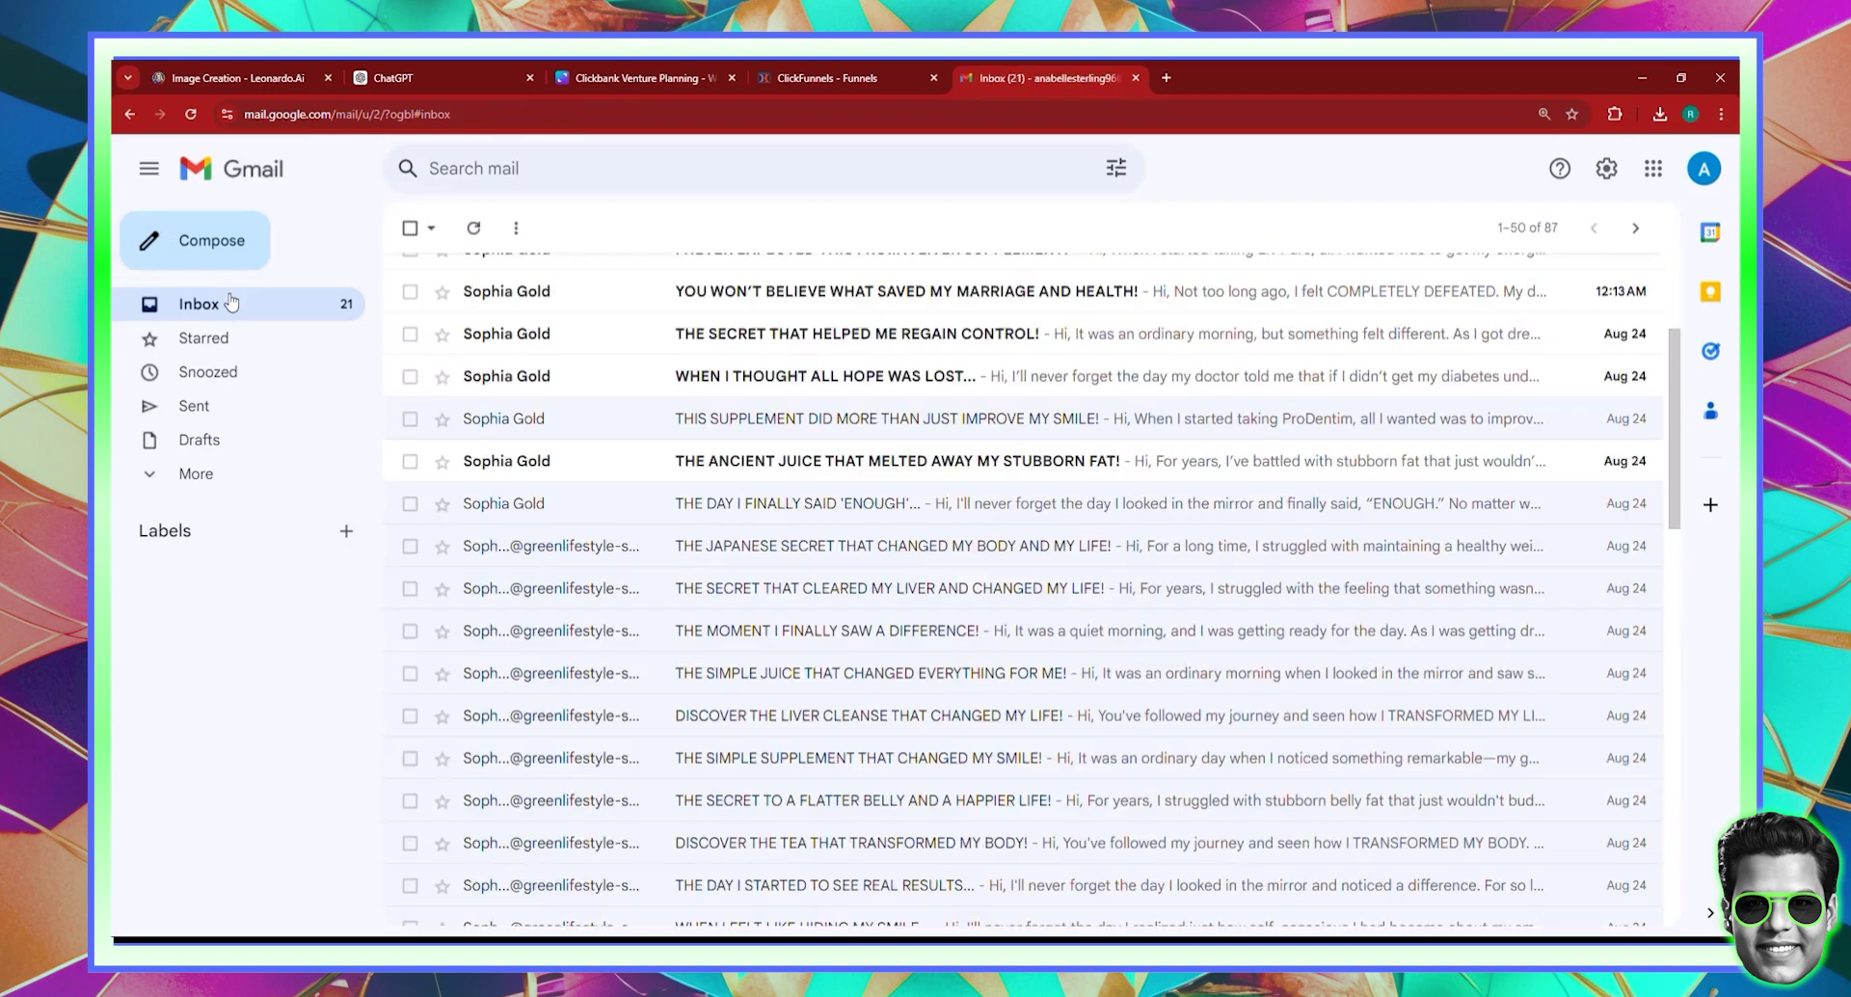